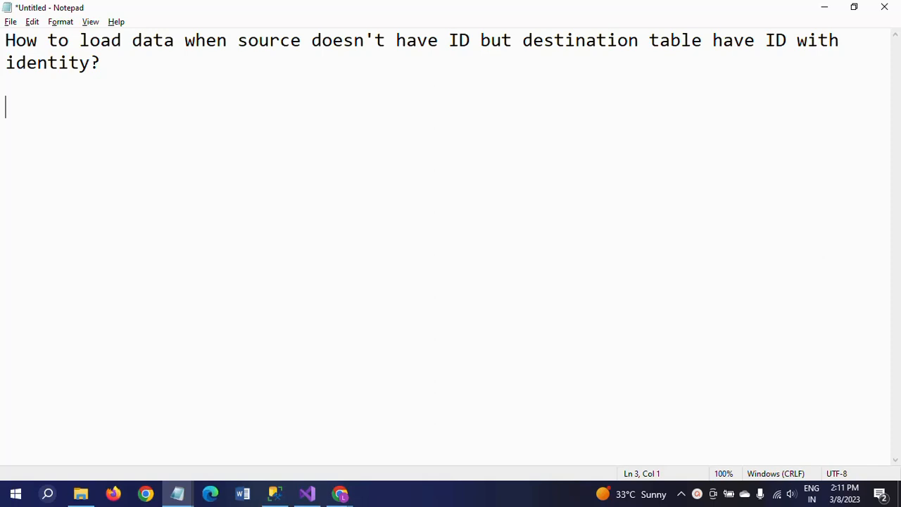
Open the Student text file from the Files folder on drive D to review its NAME and MARKS data, then close it
{"action": "left_click", "coordinate": [88, 498]}
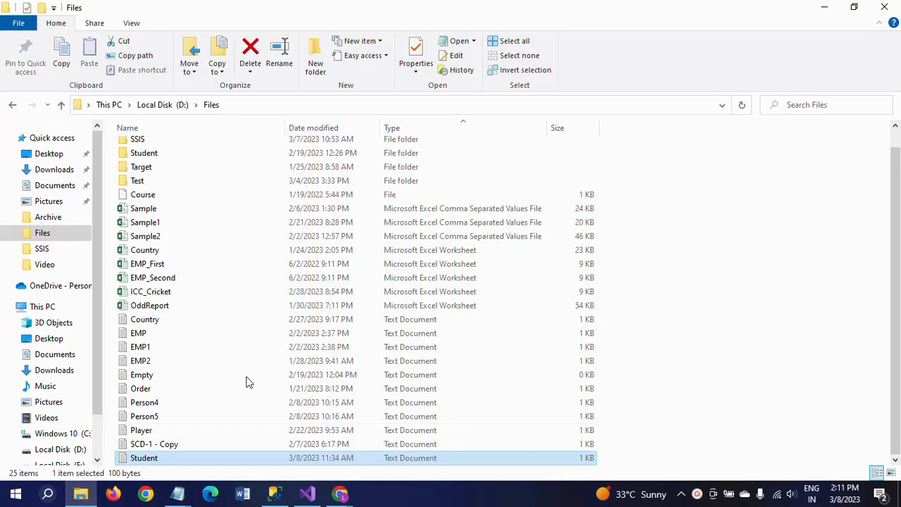
{"action": "double_click", "coordinate": [127, 459]}
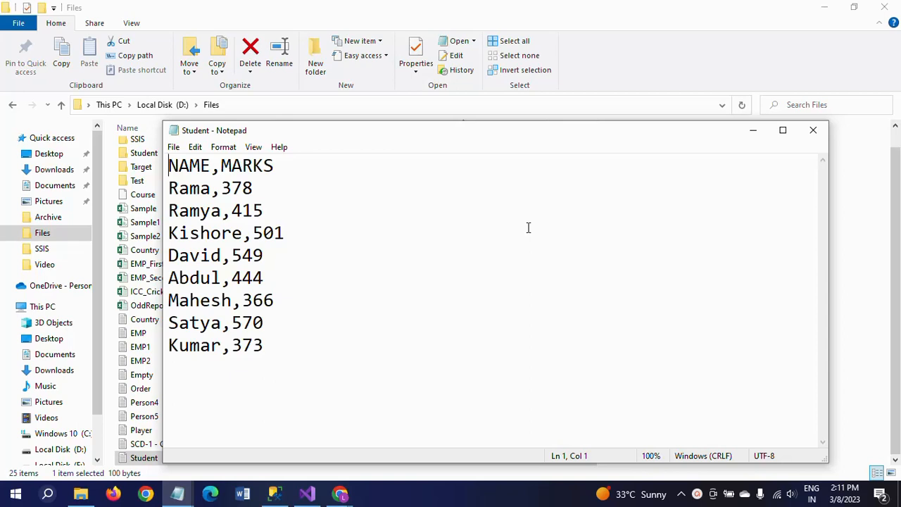
{"action": "double_click", "coordinate": [559, 138]}
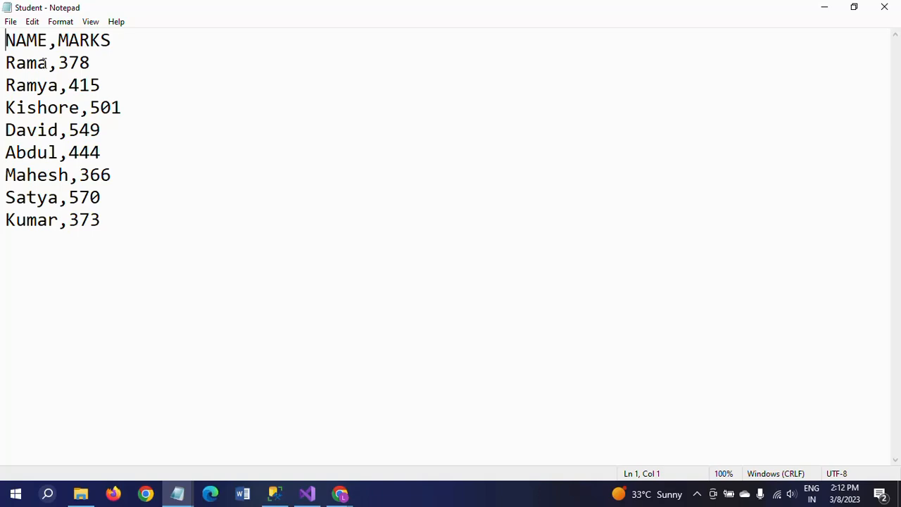
{"action": "left_click", "coordinate": [885, 8]}
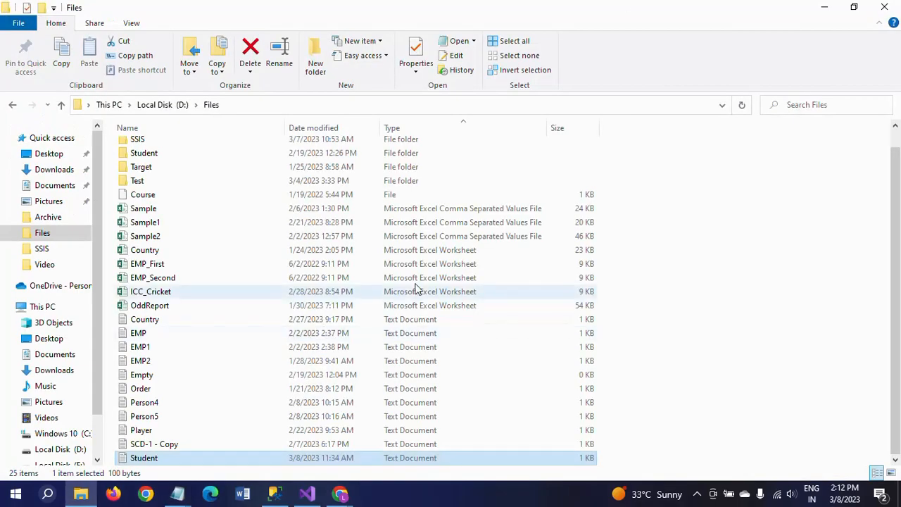
Switch to SQL Server Management Studio and inspect Student_tbl's structure and identity settings with sp_help
{"action": "left_click", "coordinate": [274, 493]}
{"action": "double_click", "coordinate": [428, 94]}
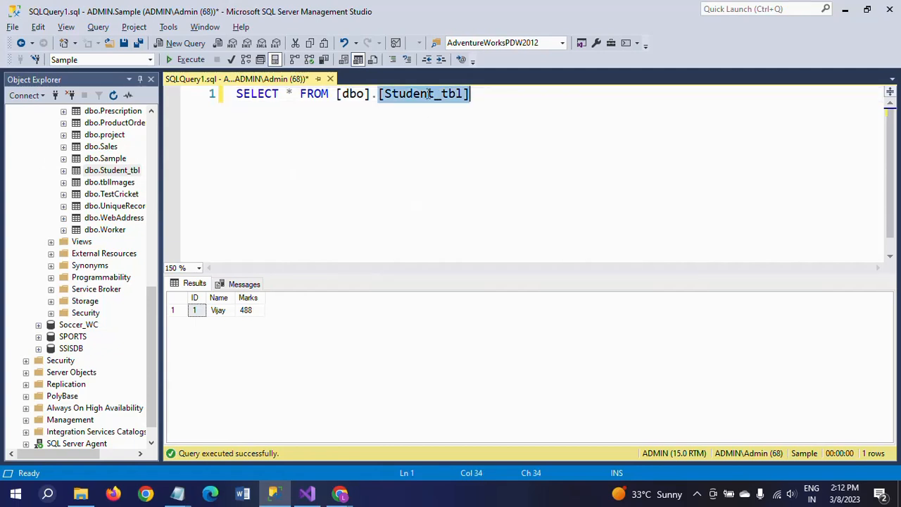
{"action": "key", "text": "alt+F1"}
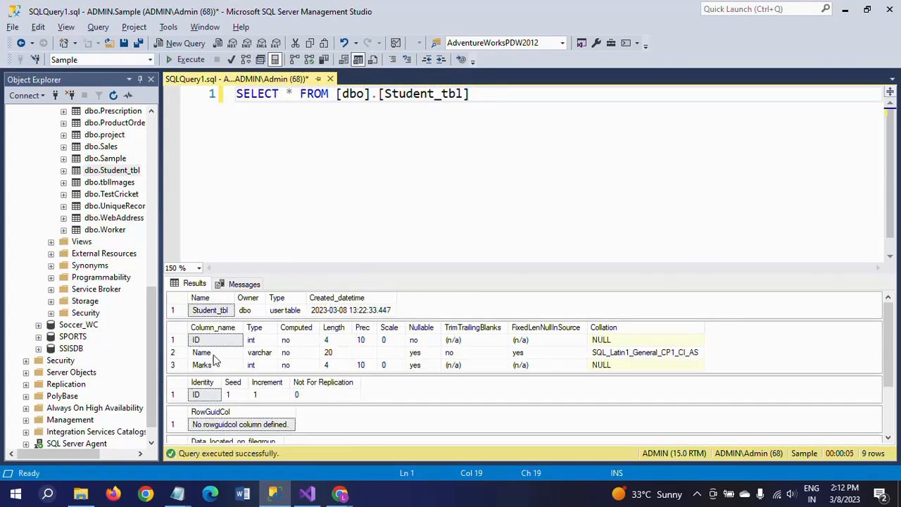
{"action": "left_click", "coordinate": [205, 398]}
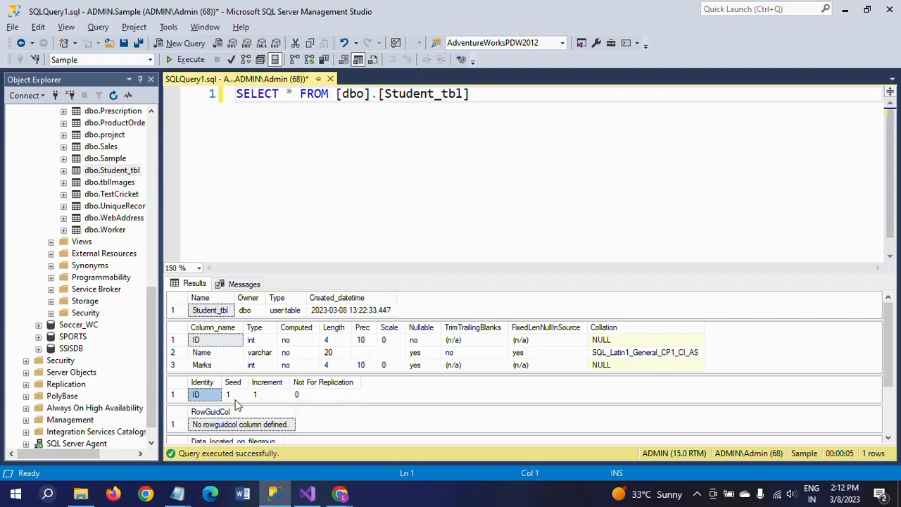
{"action": "left_click", "coordinate": [232, 396]}
{"action": "left_click", "coordinate": [269, 395]}
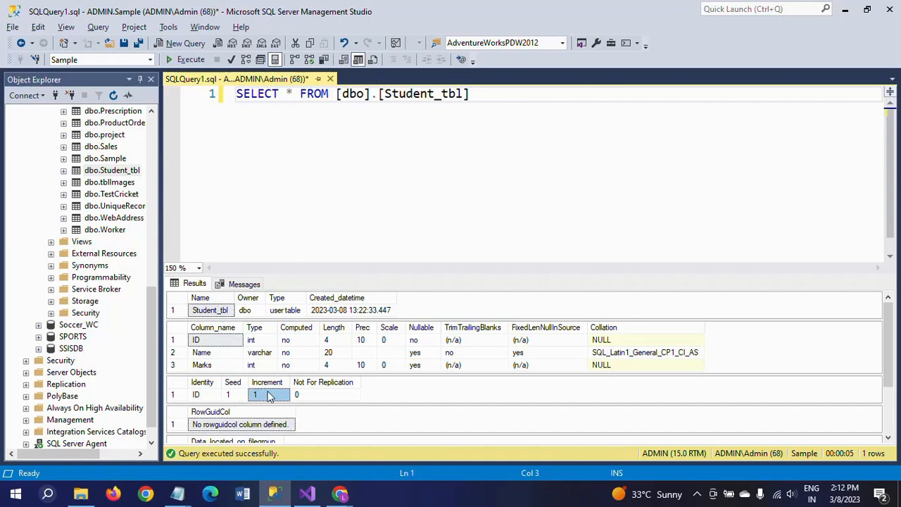
Run the SELECT query on Student_tbl to view its current rows
{"action": "left_click", "coordinate": [393, 195]}
{"action": "left_click", "coordinate": [498, 100]}
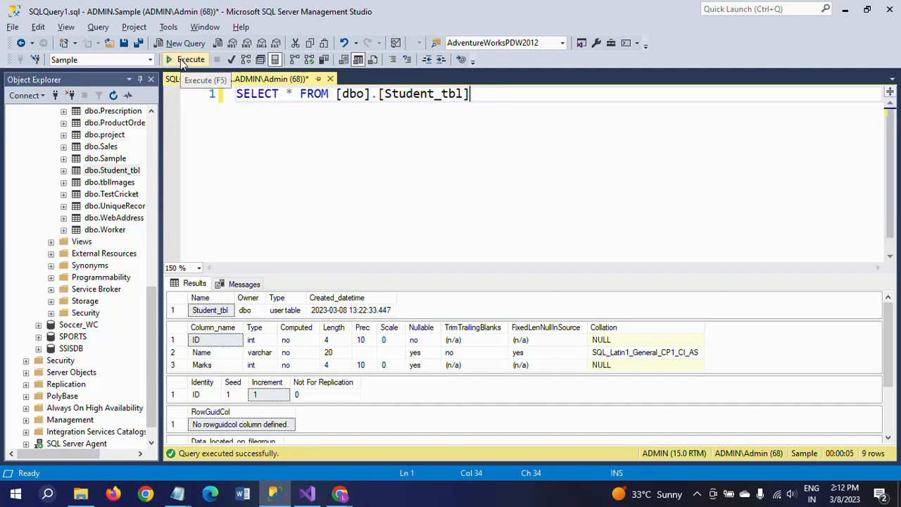
{"action": "left_click", "coordinate": [186, 59]}
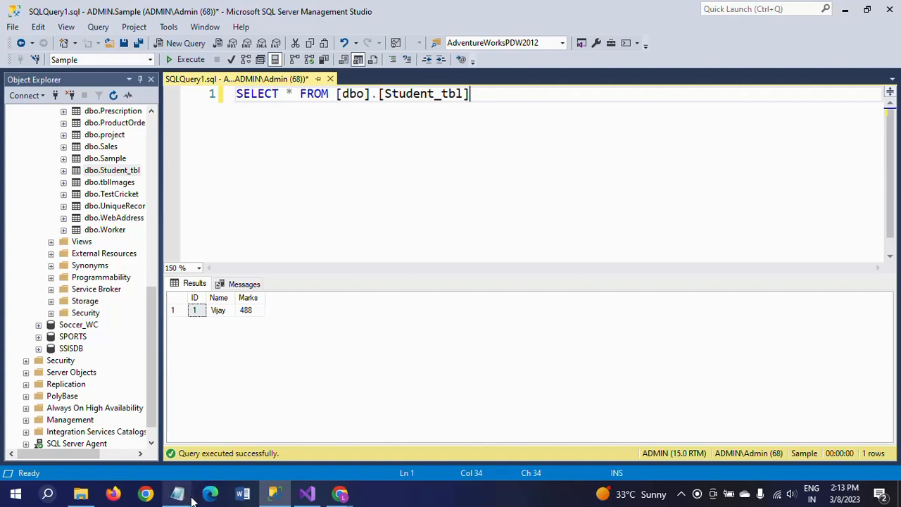
In the Notepad notes, add point "1. doesn't have id column" and start a new line
{"action": "mouse_move", "coordinate": [184, 499]}
{"action": "left_click", "coordinate": [247, 431]}
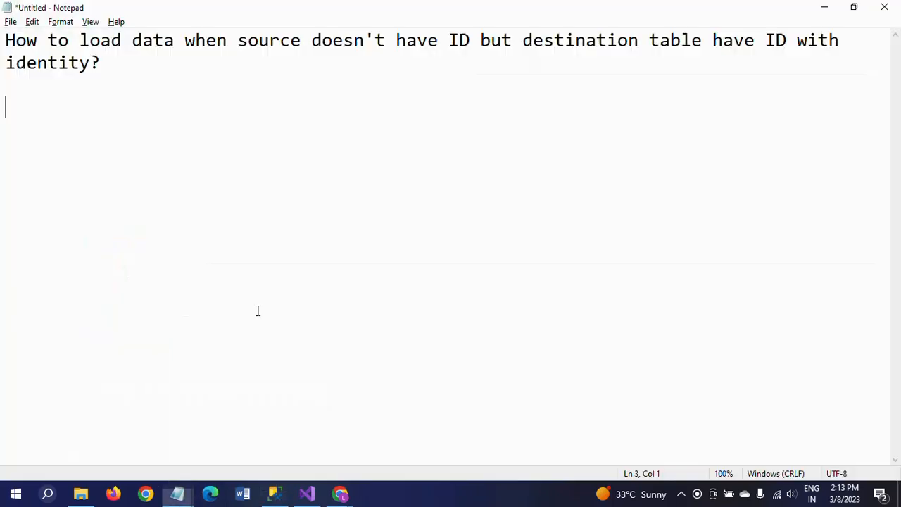
{"action": "type", "text": "1."}
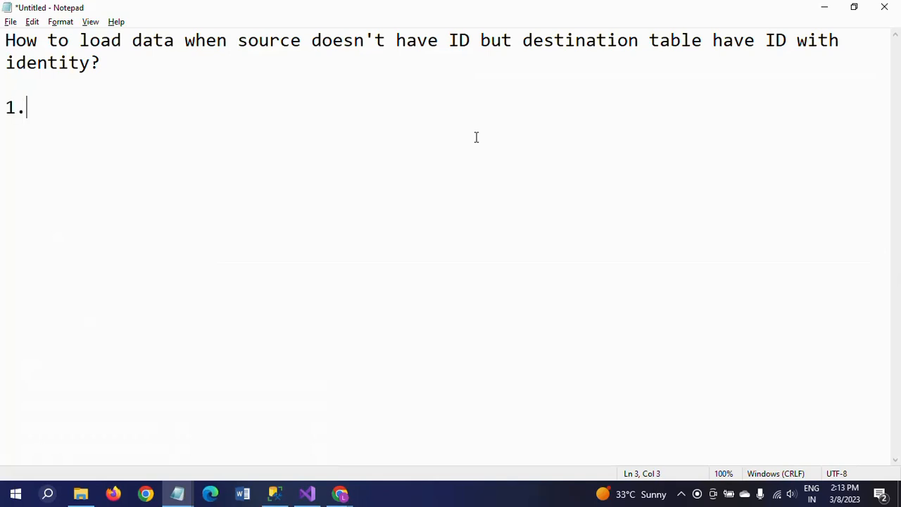
{"action": "type", "text": " WSe"}
{"action": "key", "text": "BackSpace"}
{"action": "key", "text": "BackSpace"}
{"action": "key", "text": "BackSpace"}
{"action": "key", "text": "BackSpace"}
{"action": "type", "text": "de"}
{"action": "key", "text": "BackSpace"}
{"action": "type", "text": "oesn't "}
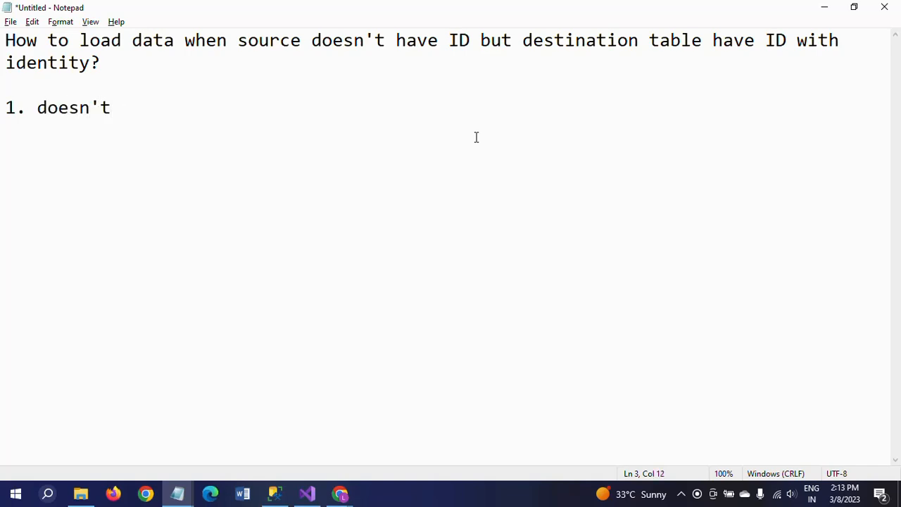
{"action": "type", "text": "have id"}
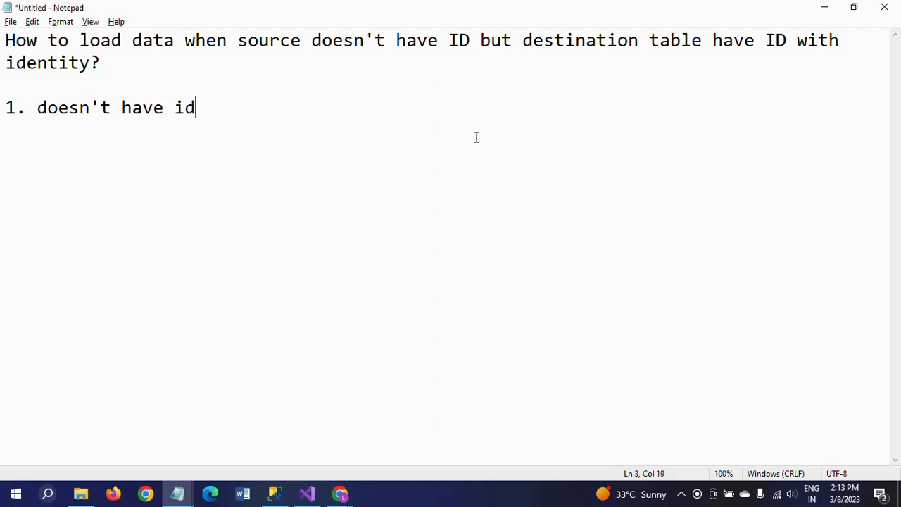
{"action": "type", "text": " column"}
{"action": "key", "text": "Return"}
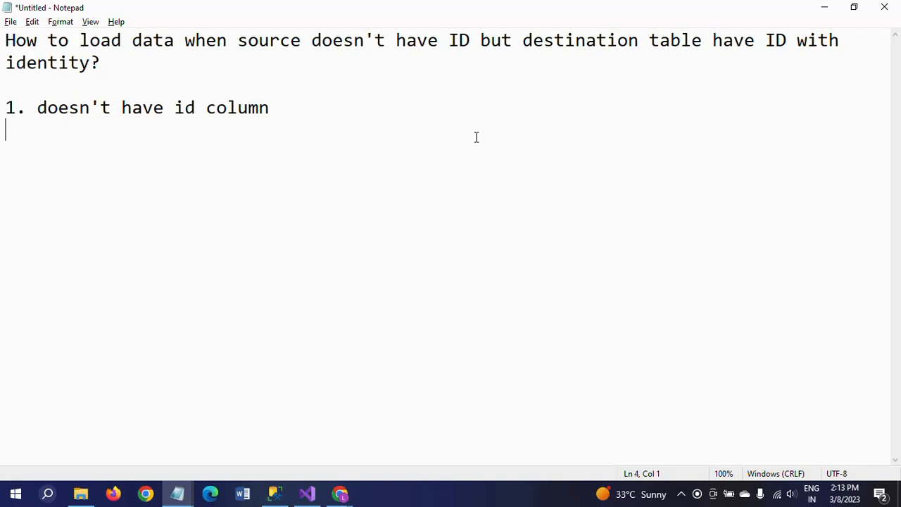
Add point "2. have id with identity property" to the notes
{"action": "type", "text": "2. have id wit"}
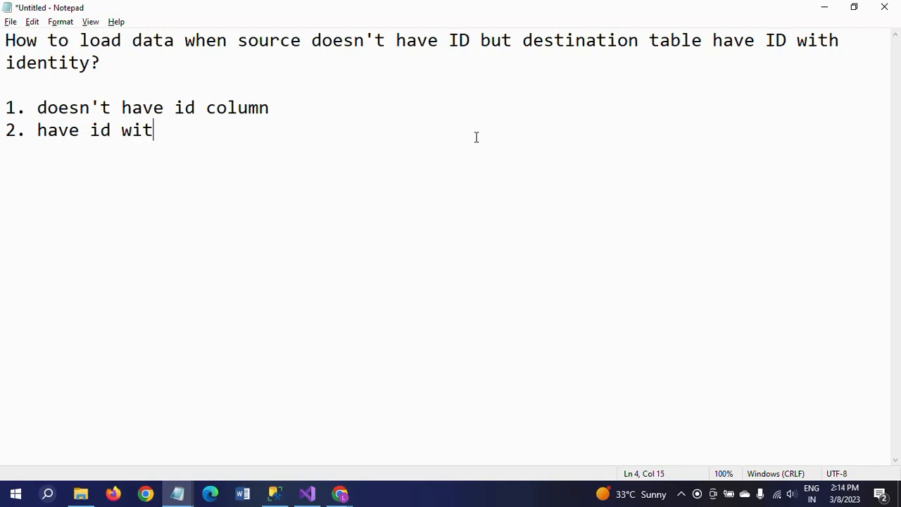
{"action": "type", "text": "h iden"}
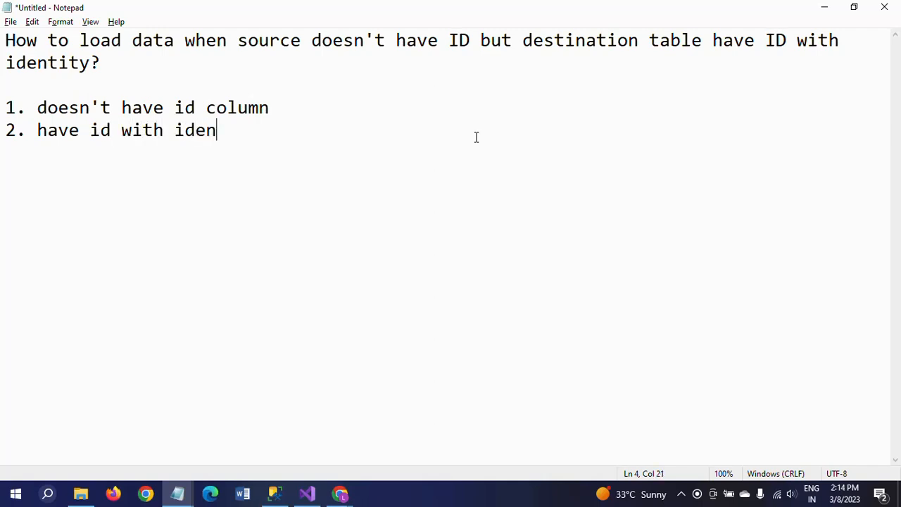
{"action": "type", "text": "tity "}
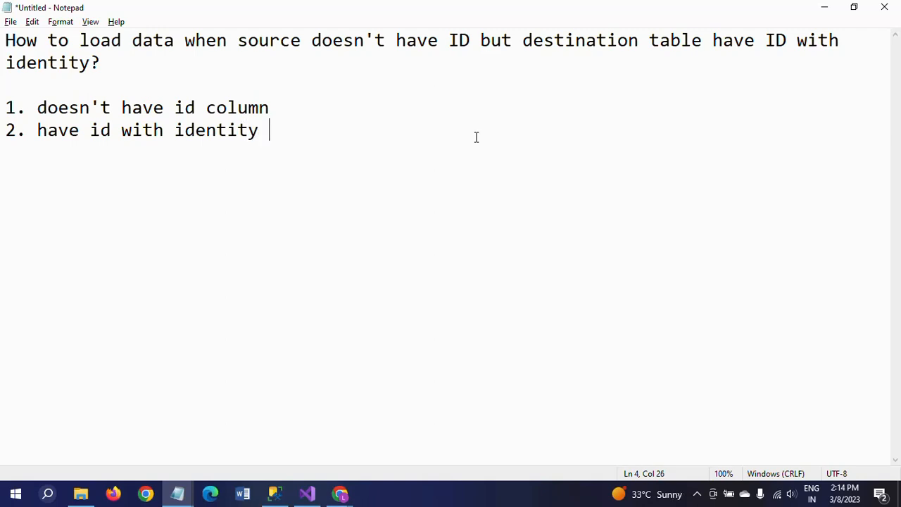
{"action": "type", "text": "property"}
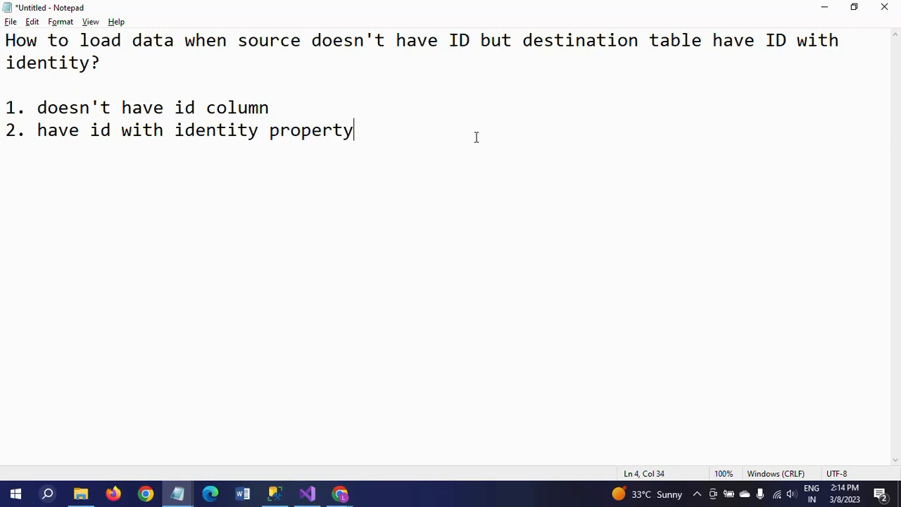
Switch to Visual Studio, add a Data Flow Task to the package's control flow and open it
{"action": "key", "text": "alt+Tab"}
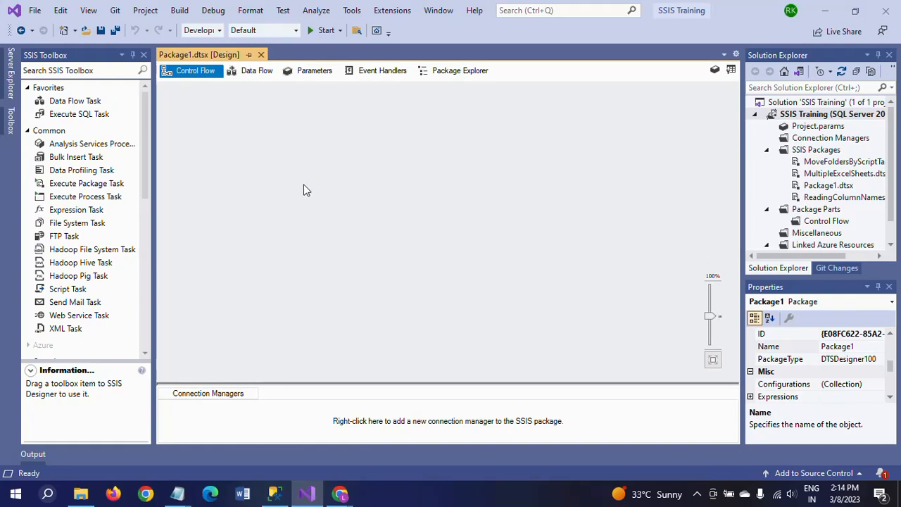
{"action": "left_click", "coordinate": [66, 103]}
{"action": "left_click_drag", "start_coordinate": [64, 101], "coordinate": [377, 127]}
{"action": "double_click", "coordinate": [447, 136]}
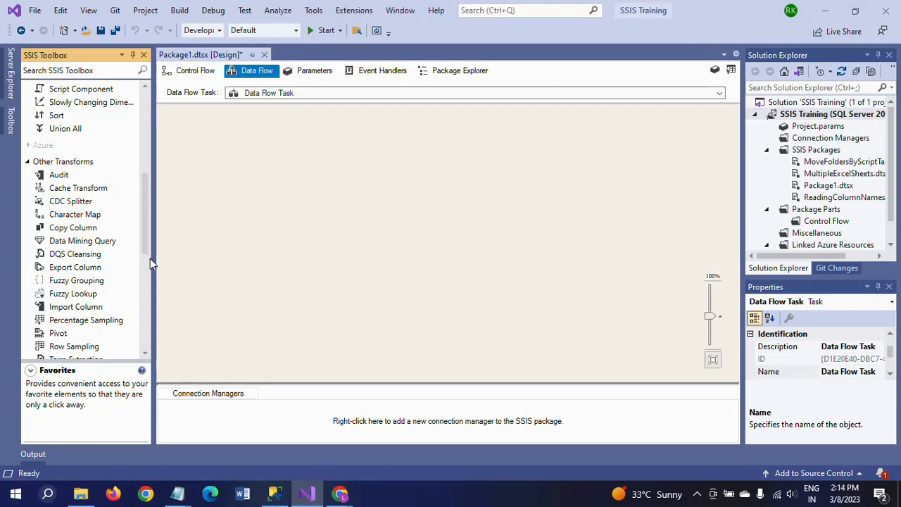
Add a Flat File Source to the data flow and open its editor
{"action": "left_click", "coordinate": [146, 259]}
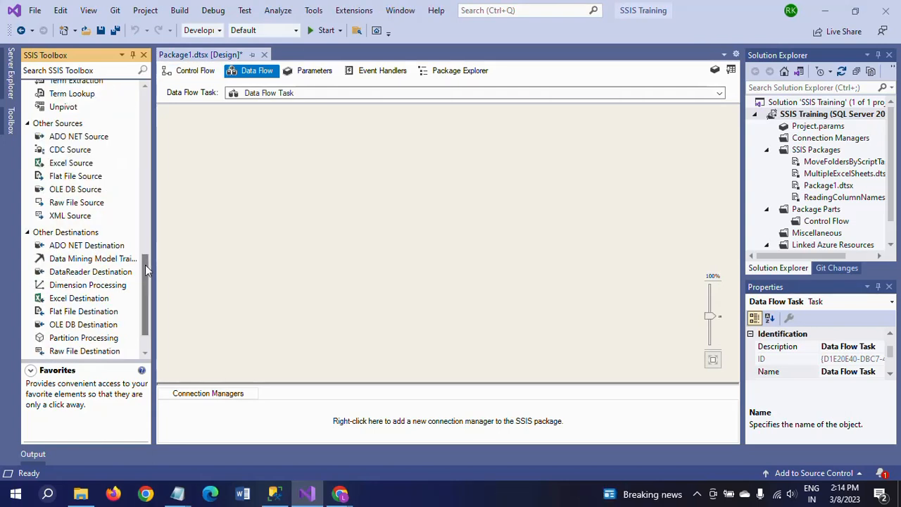
{"action": "left_click", "coordinate": [62, 180]}
{"action": "left_click_drag", "start_coordinate": [62, 182], "coordinate": [361, 148]}
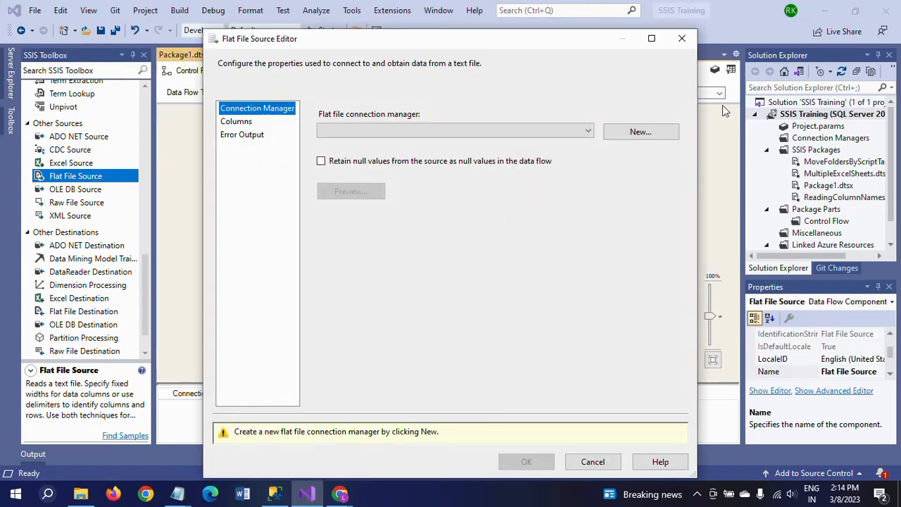
Create a new flat file connection manager for the Student text file and set the NAME column's output width to 20
{"action": "left_click", "coordinate": [646, 134]}
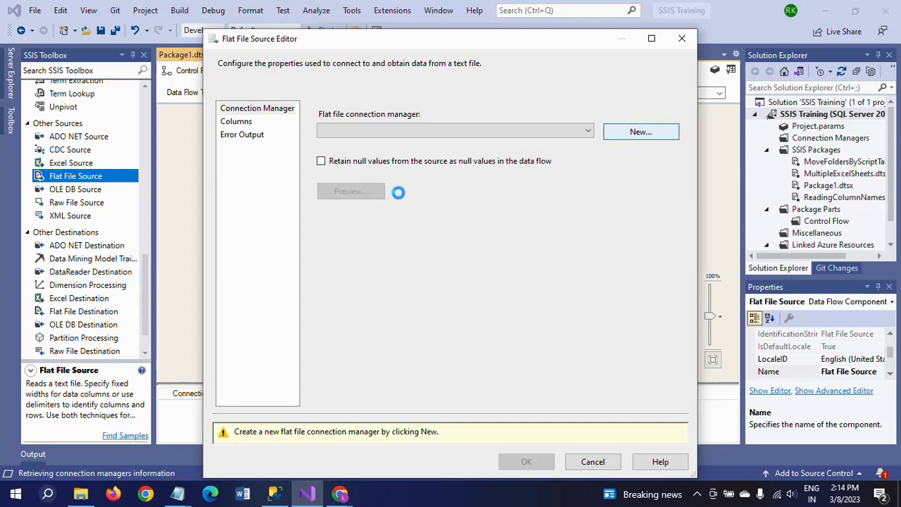
{"action": "left_click", "coordinate": [616, 182]}
{"action": "double_click", "coordinate": [389, 185]}
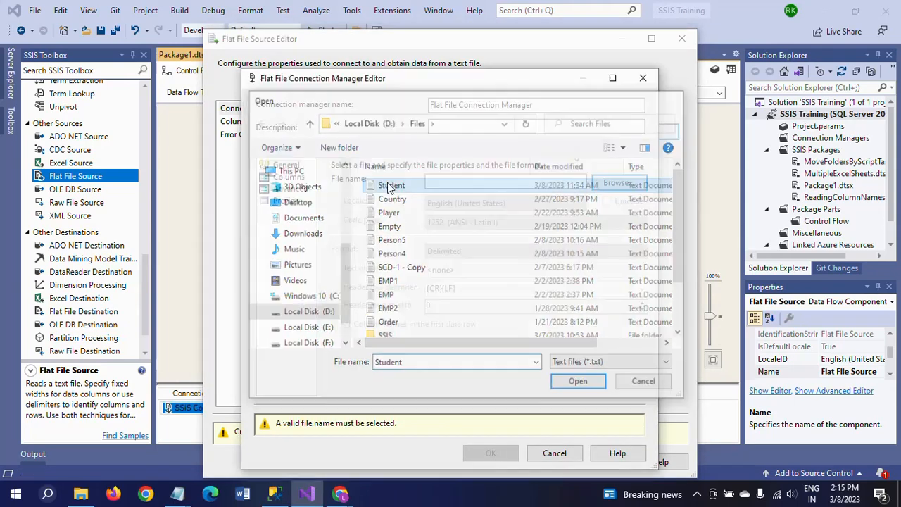
{"action": "left_click", "coordinate": [288, 177]}
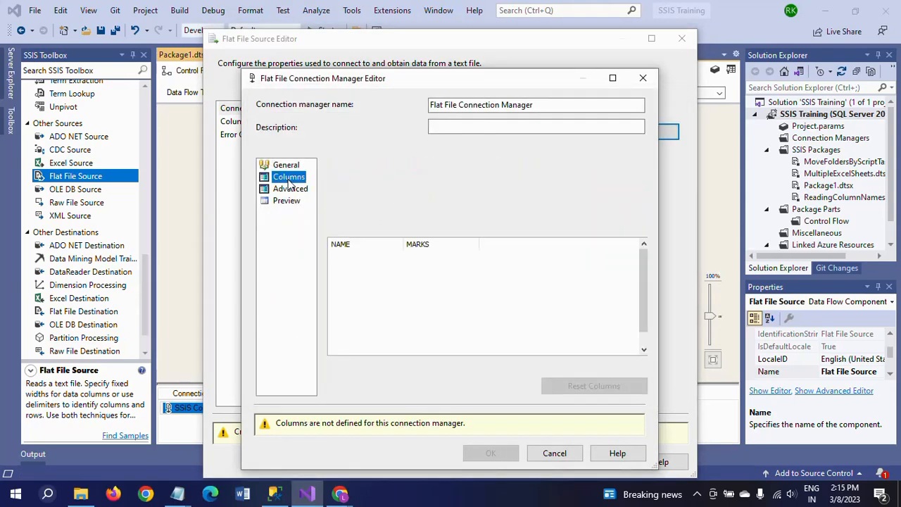
{"action": "left_click", "coordinate": [290, 189]}
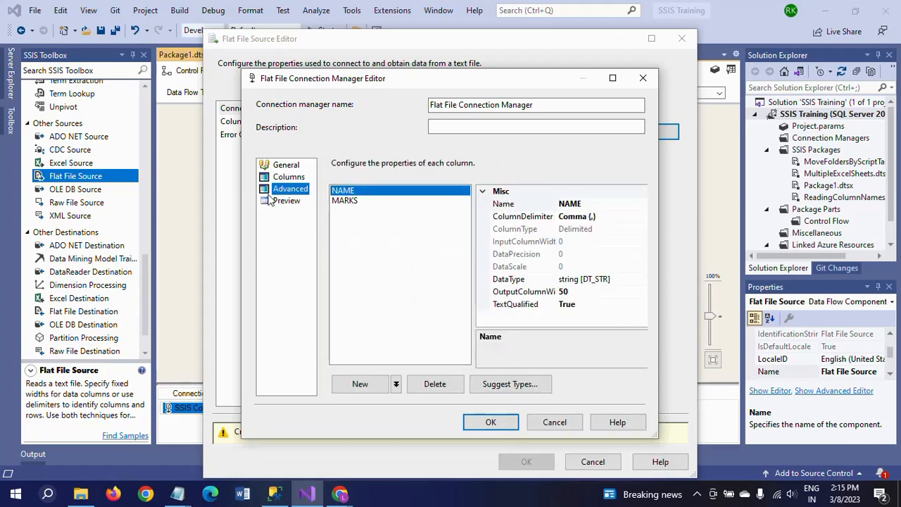
{"action": "left_click", "coordinate": [588, 291]}
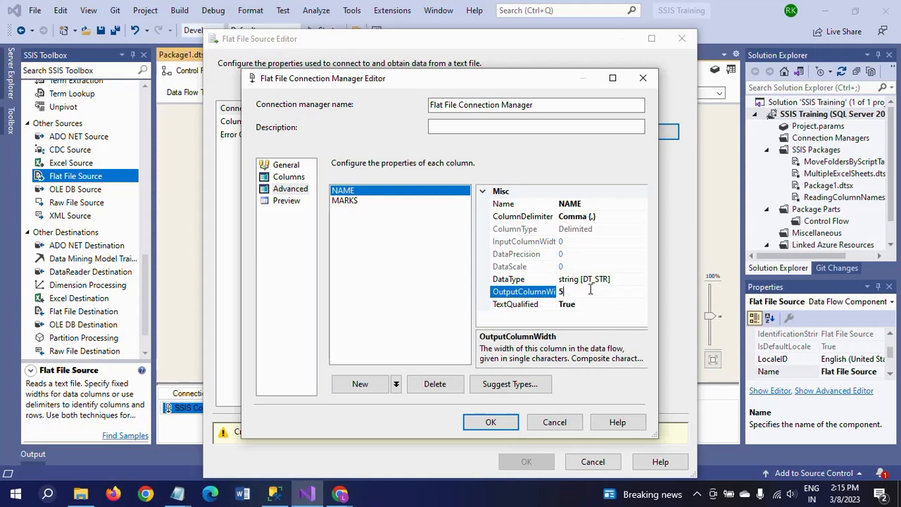
{"action": "key", "text": "BackSpace"}
Set the MARKS column's data type to four-byte signed integer [DT_I4] and confirm both editors
{"action": "left_click", "coordinate": [356, 200]}
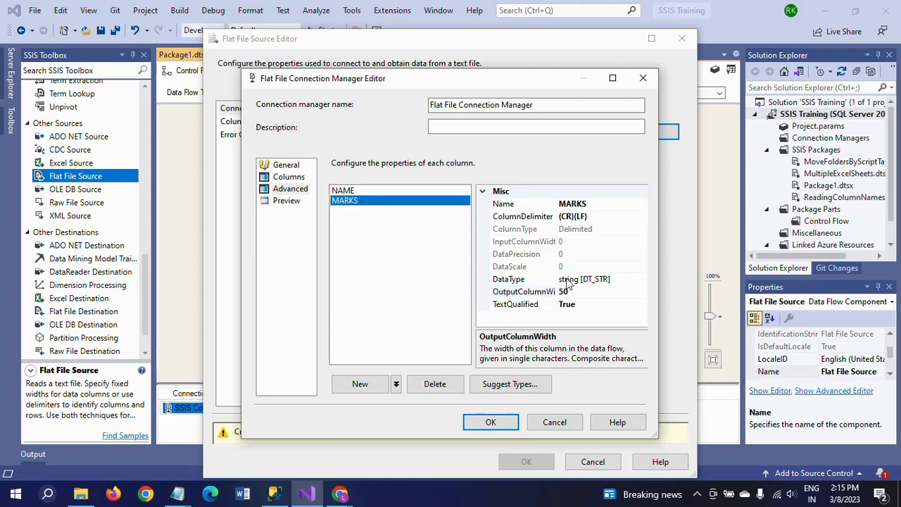
{"action": "left_click", "coordinate": [641, 280]}
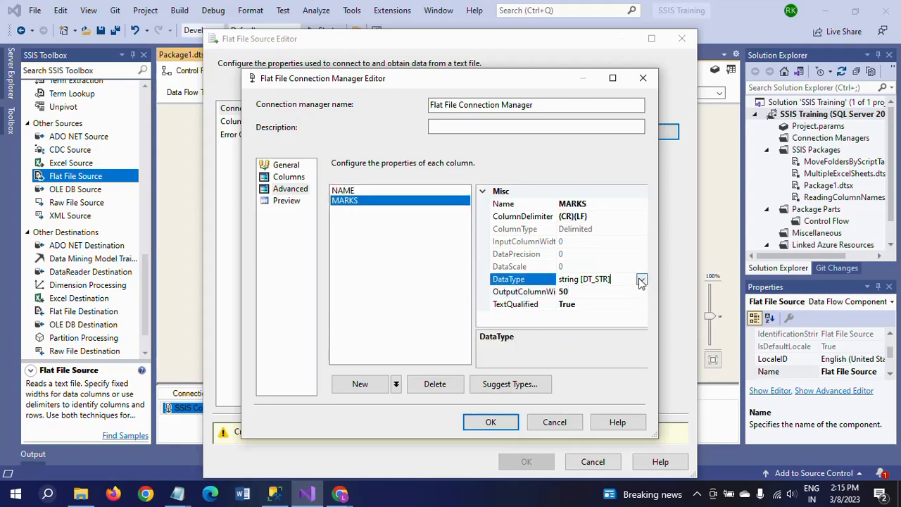
{"action": "left_click", "coordinate": [641, 280]}
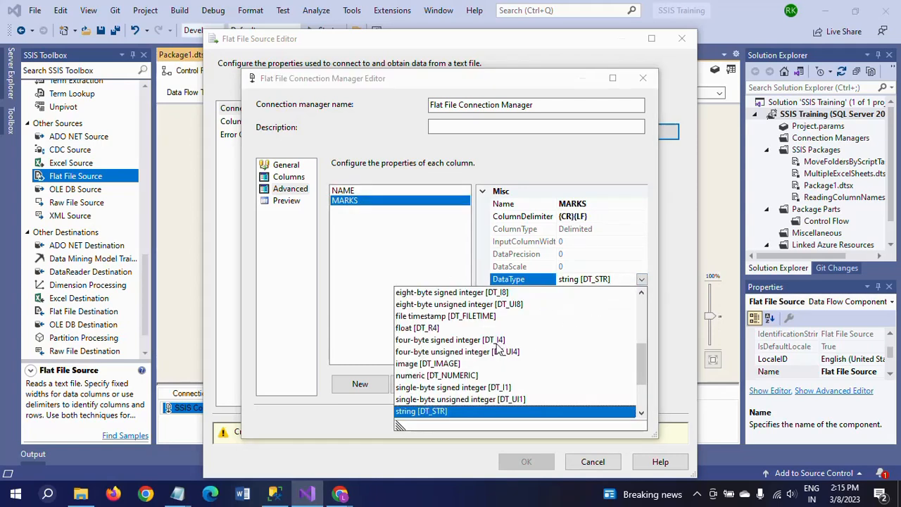
{"action": "left_click", "coordinate": [484, 340]}
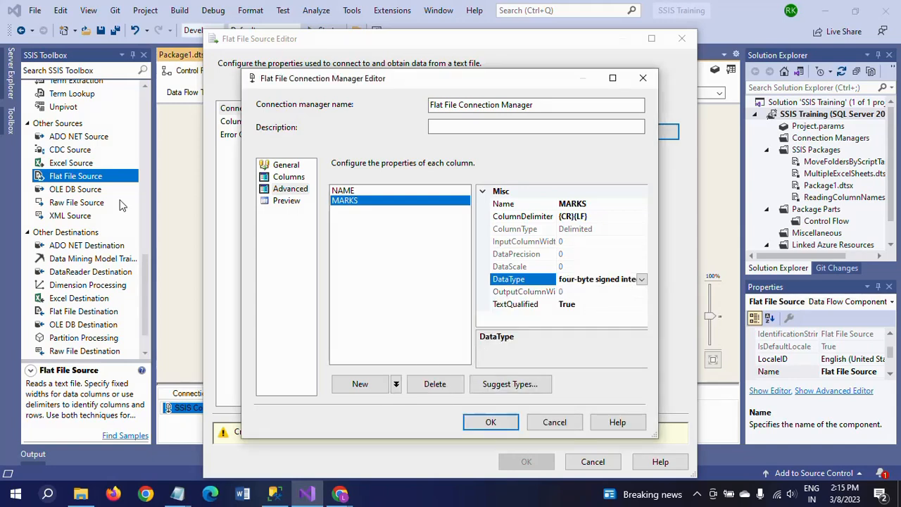
{"action": "left_click", "coordinate": [484, 423]}
{"action": "left_click", "coordinate": [528, 438]}
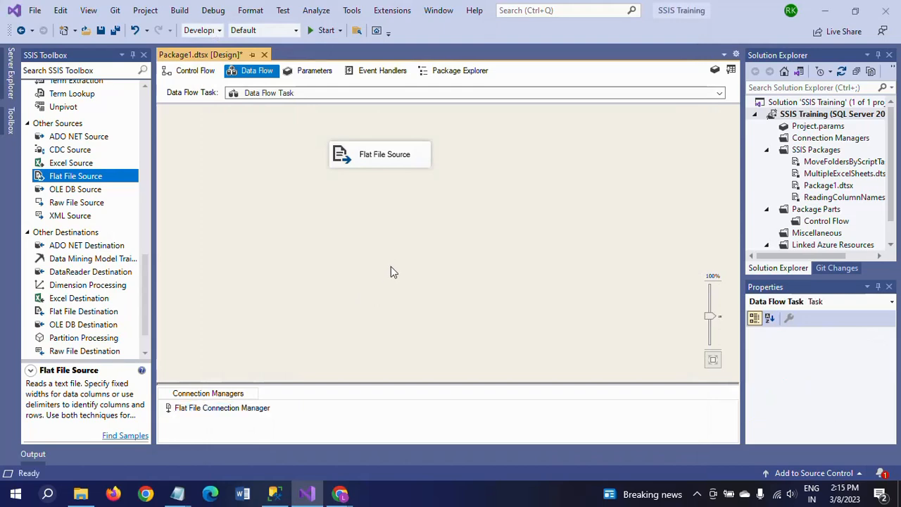
{"action": "left_click", "coordinate": [146, 100]}
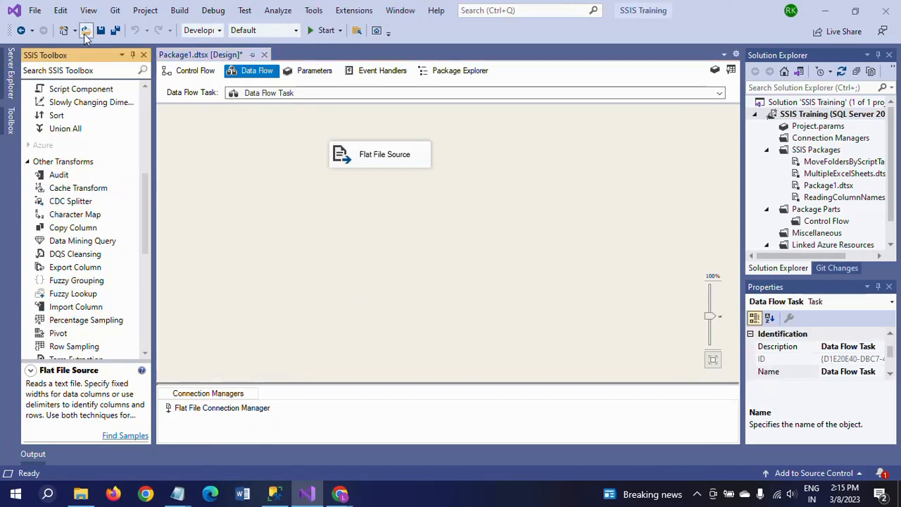
Add a Script Component as a transformation and connect the Flat File Source's output to it
{"action": "left_click_drag", "start_coordinate": [63, 95], "coordinate": [337, 205]}
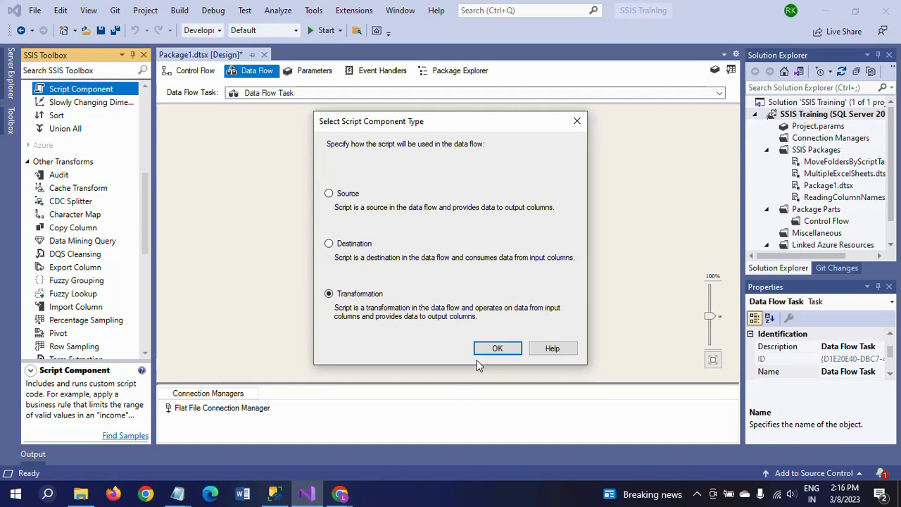
{"action": "left_click", "coordinate": [497, 350]}
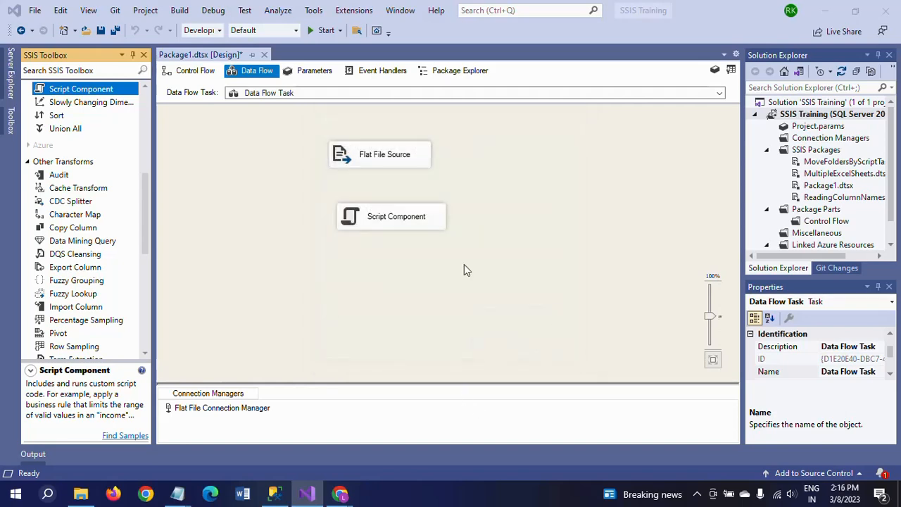
{"action": "left_click", "coordinate": [388, 161]}
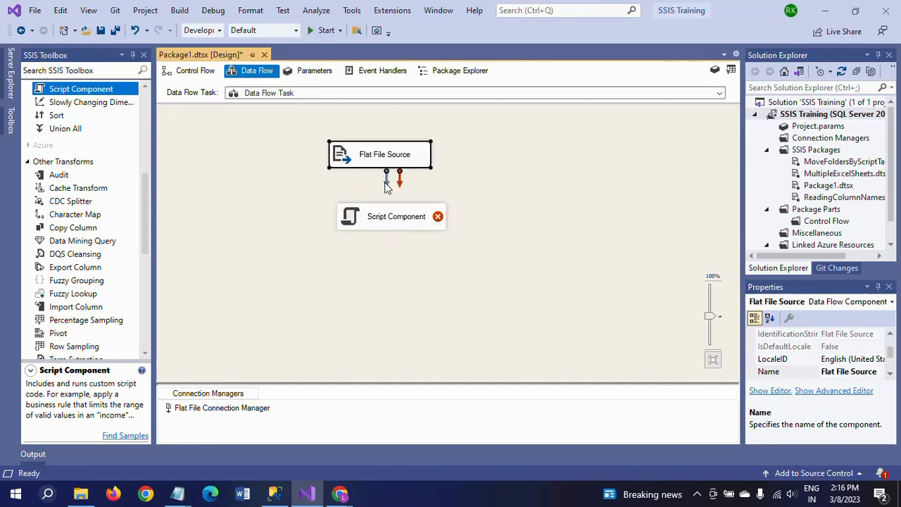
{"action": "left_click_drag", "start_coordinate": [386, 184], "coordinate": [394, 222]}
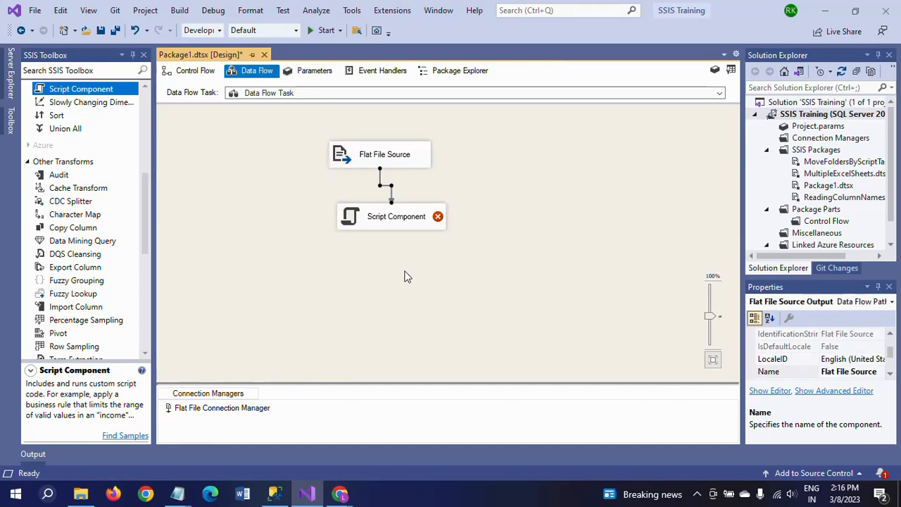
Open the Script Component's editor and add an output column named ID to Output 0
{"action": "left_click", "coordinate": [366, 220]}
{"action": "double_click", "coordinate": [354, 220]}
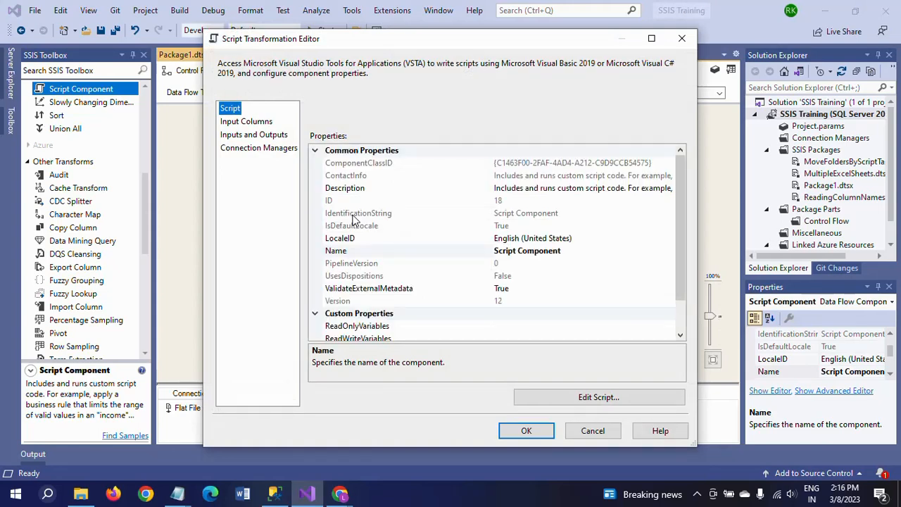
{"action": "left_click", "coordinate": [257, 134]}
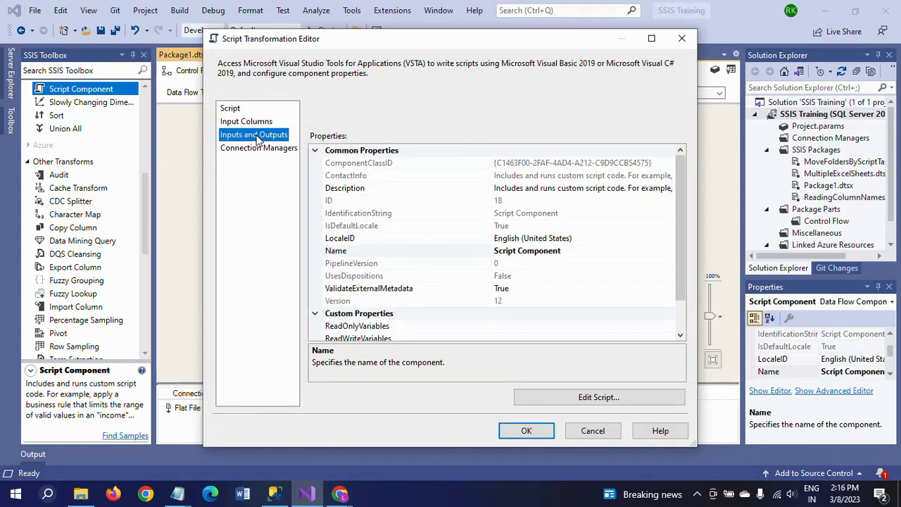
{"action": "left_click", "coordinate": [316, 162]}
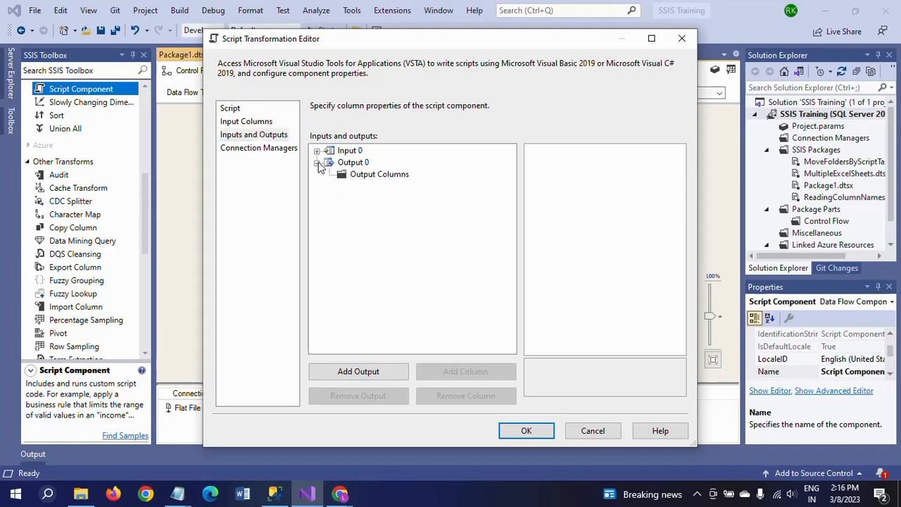
{"action": "left_click", "coordinate": [358, 177]}
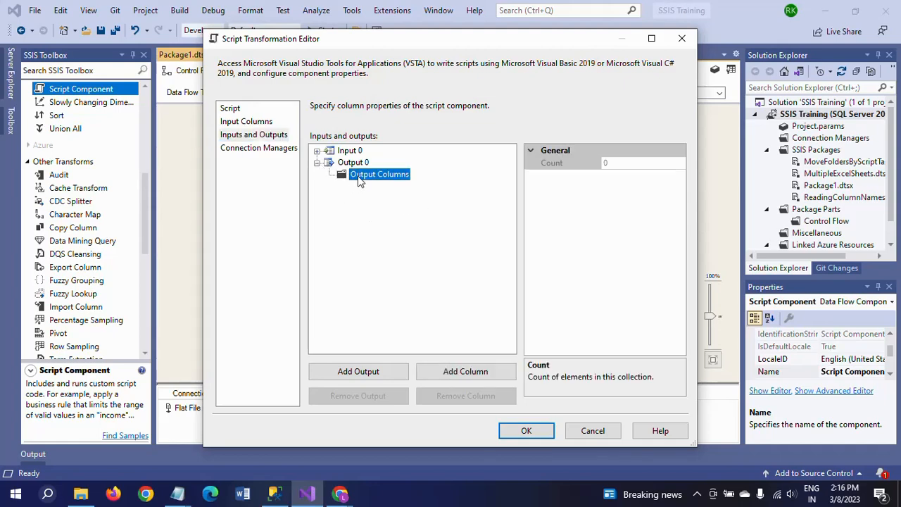
{"action": "left_click", "coordinate": [457, 373]}
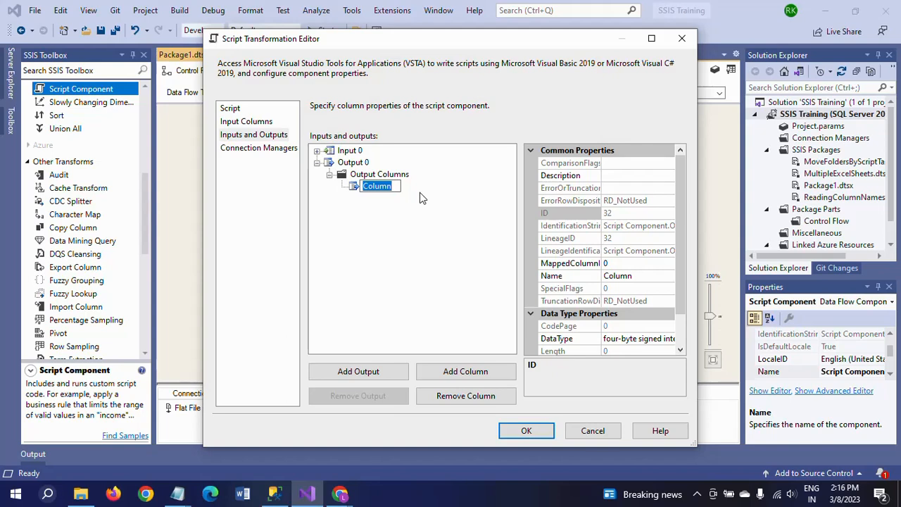
{"action": "type", "text": "ID"}
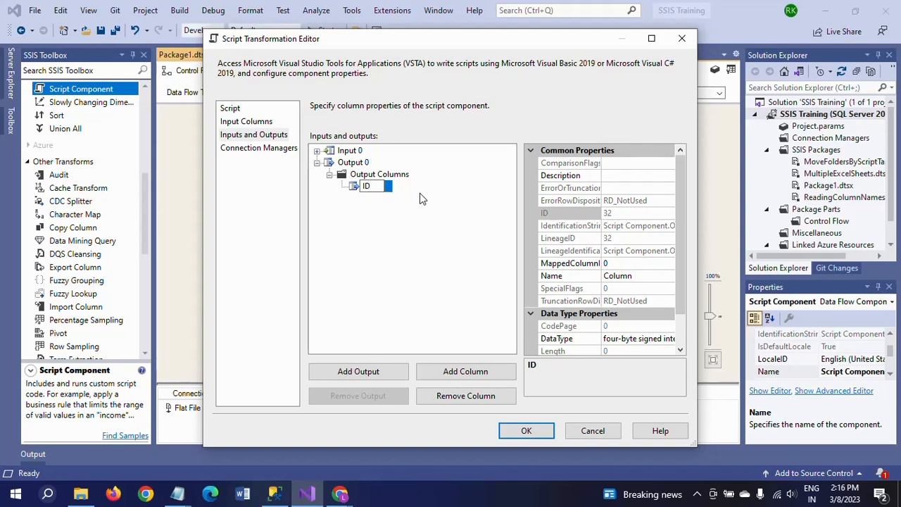
{"action": "left_click", "coordinate": [400, 262]}
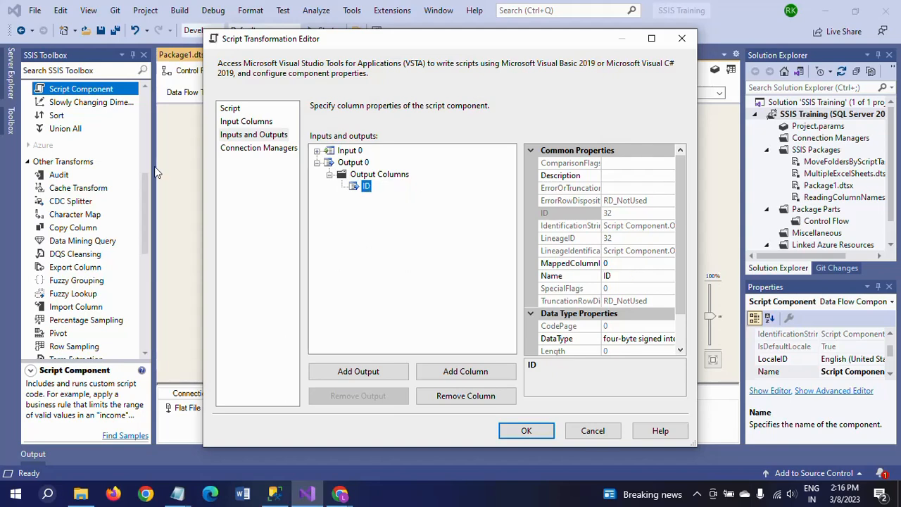
Open the script for editing and declare the class field int row = 1; inside ScriptMain
{"action": "left_click", "coordinate": [229, 109]}
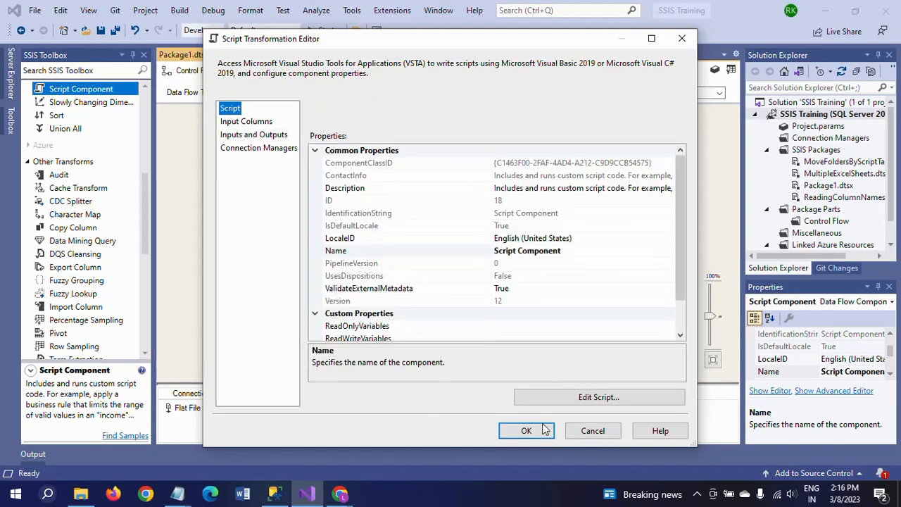
{"action": "left_click", "coordinate": [583, 398]}
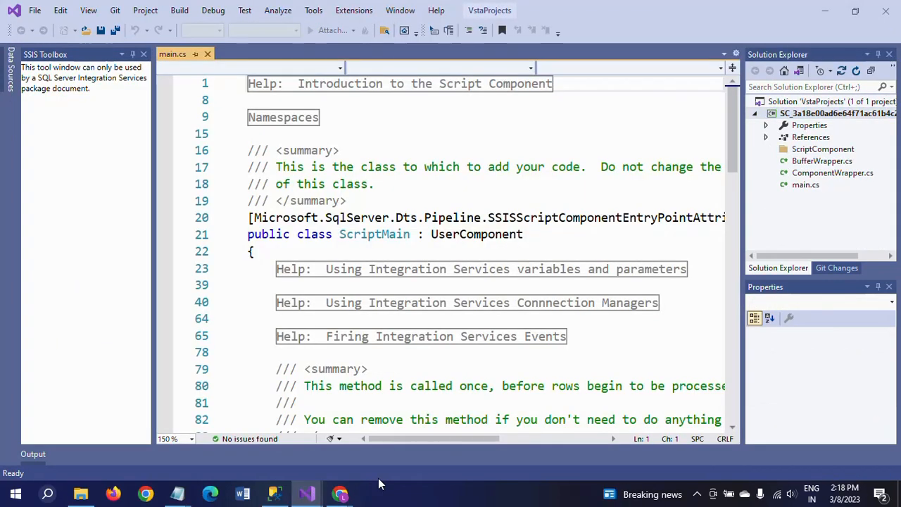
{"action": "left_click", "coordinate": [349, 252]}
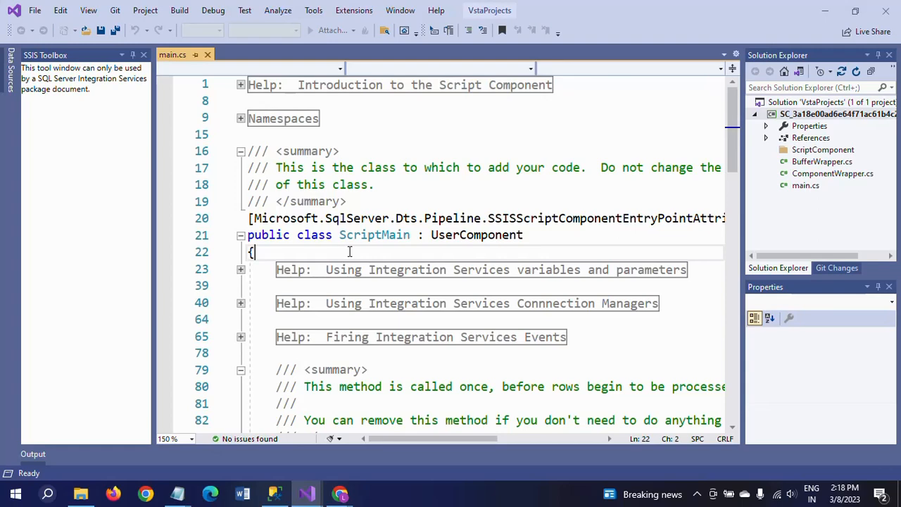
{"action": "key", "text": "Return"}
{"action": "type", "text": "int "}
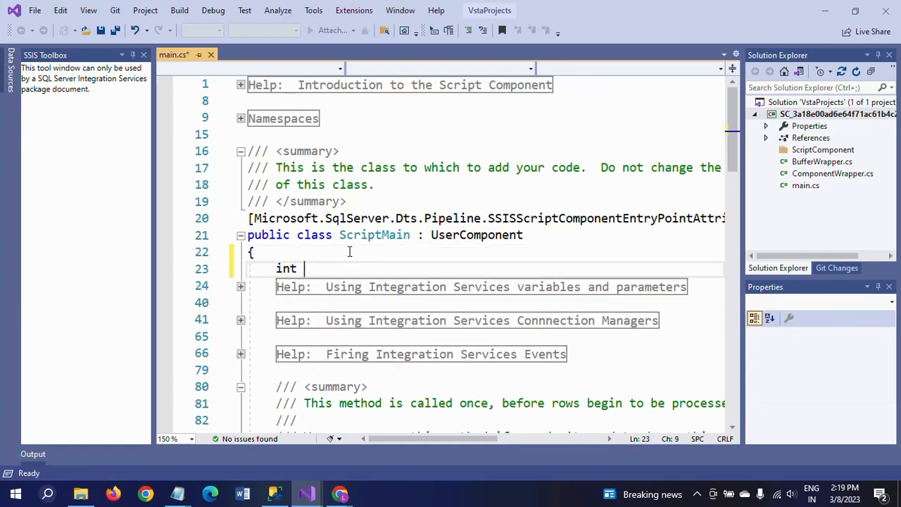
{"action": "type", "text": "rw"}
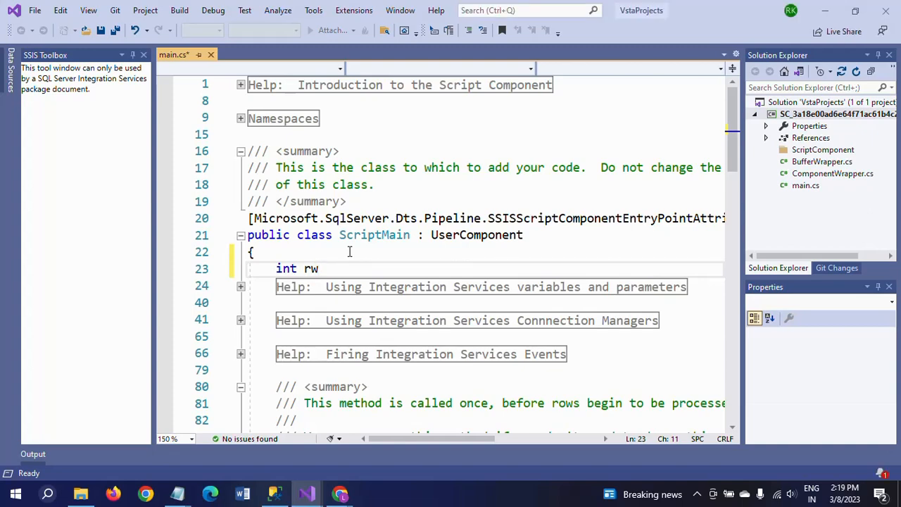
{"action": "key", "text": "BackSpace"}
{"action": "type", "text": "ow = 1;"}
Delete the placeholder comment inside the Input0_ProcessInputRow method
{"action": "scroll", "coordinate": [447, 289], "scroll_direction": "down", "scroll_amount": 3}
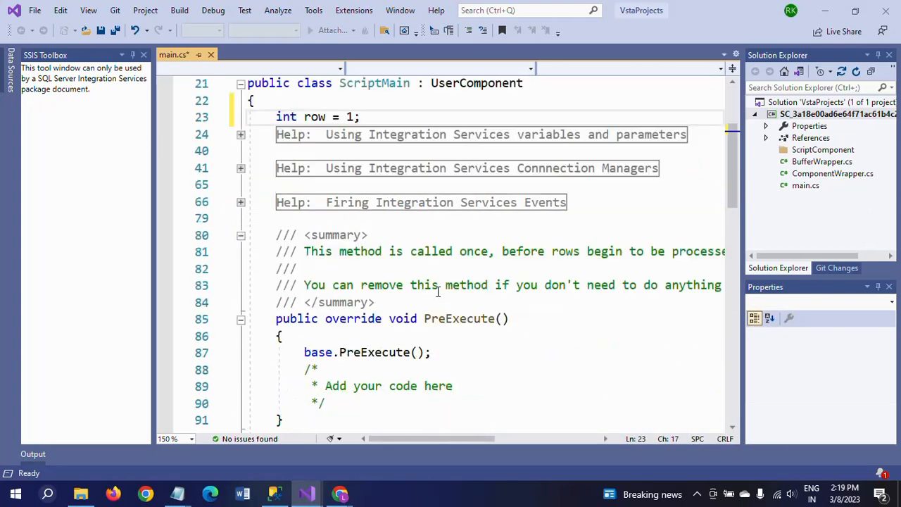
{"action": "scroll", "coordinate": [437, 291], "scroll_direction": "down", "scroll_amount": 9}
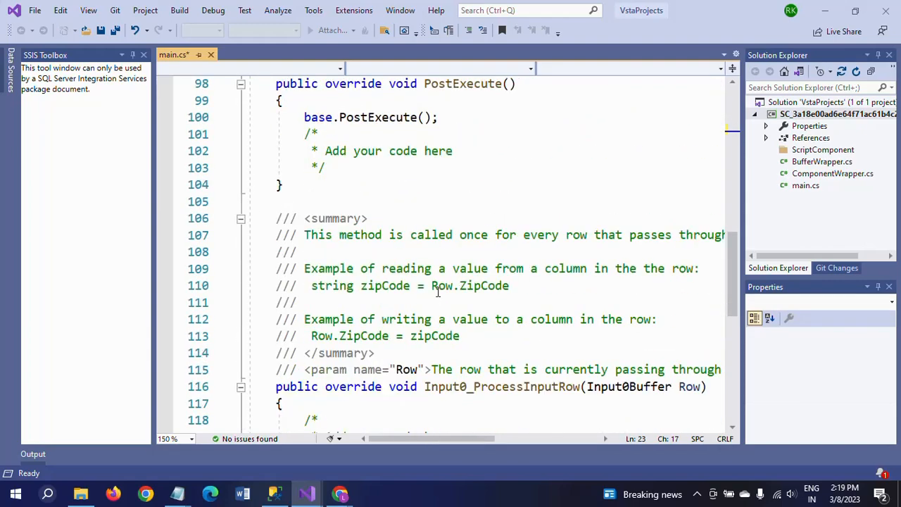
{"action": "scroll", "coordinate": [437, 290], "scroll_direction": "down", "scroll_amount": 4}
{"action": "left_click", "coordinate": [298, 217]}
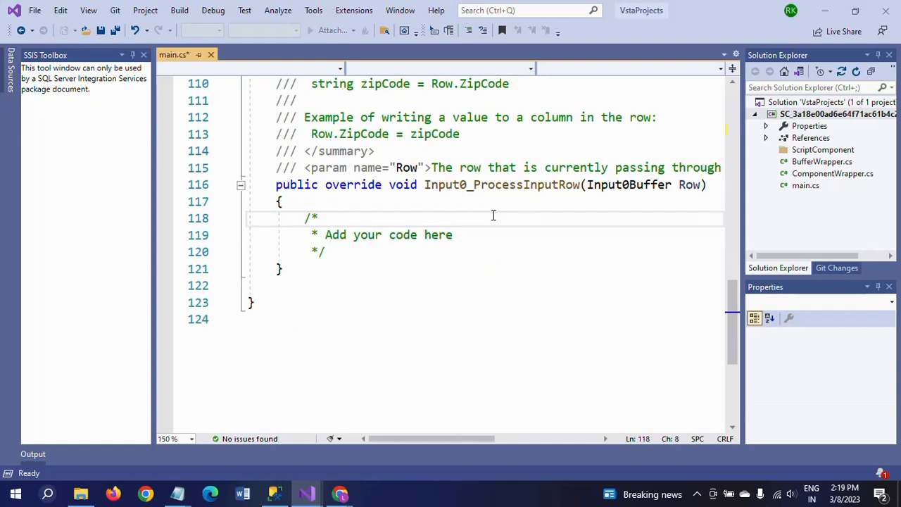
{"action": "key", "text": "shift+Down"}
{"action": "key", "text": "shift+Down"}
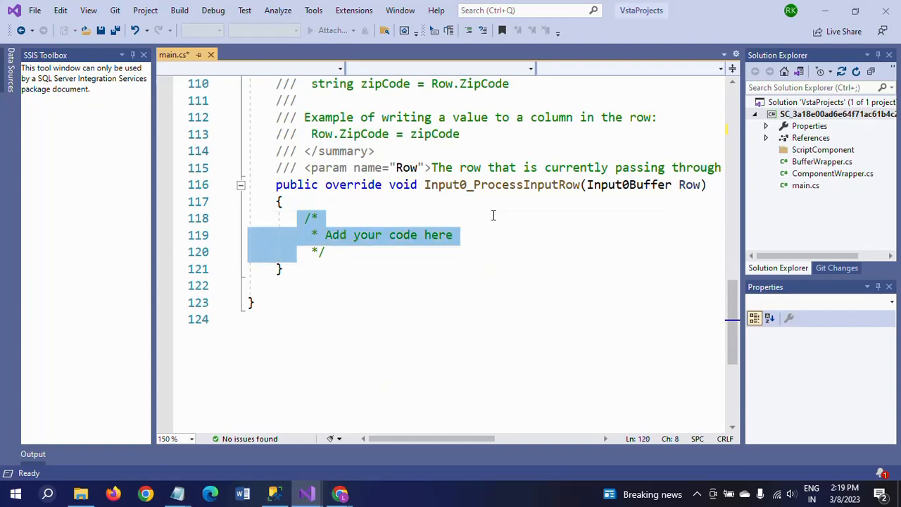
{"action": "key", "text": "Delete"}
{"action": "key", "text": "Delete"}
{"action": "key", "text": "Delete"}
{"action": "key", "text": "Delete"}
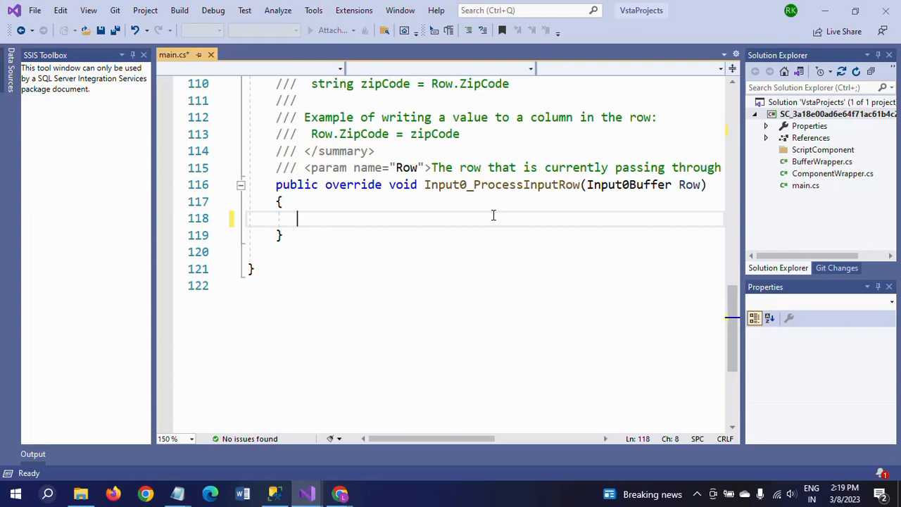
In Input0_ProcessInputRow write Row.ID = row; and row=row+1; then confirm the Script Transformation Editor
{"action": "type", "text": "Row"}
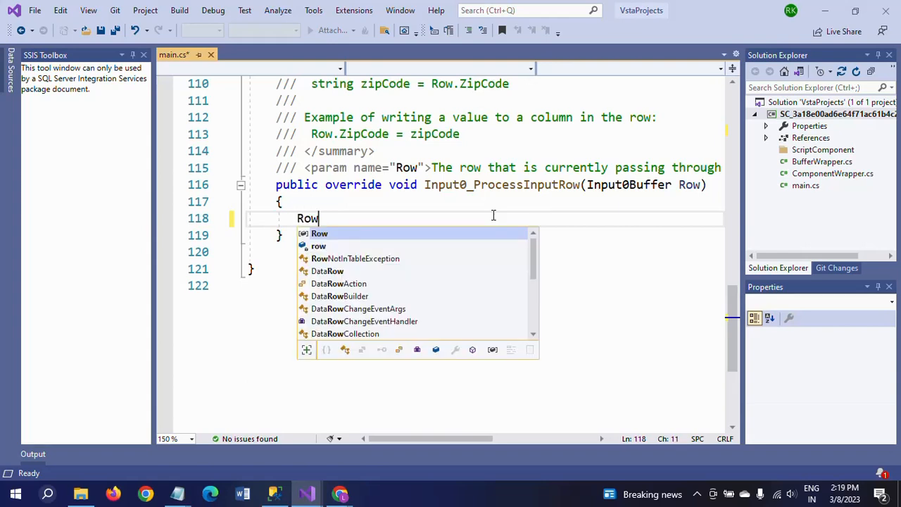
{"action": "type", "text": ".id"}
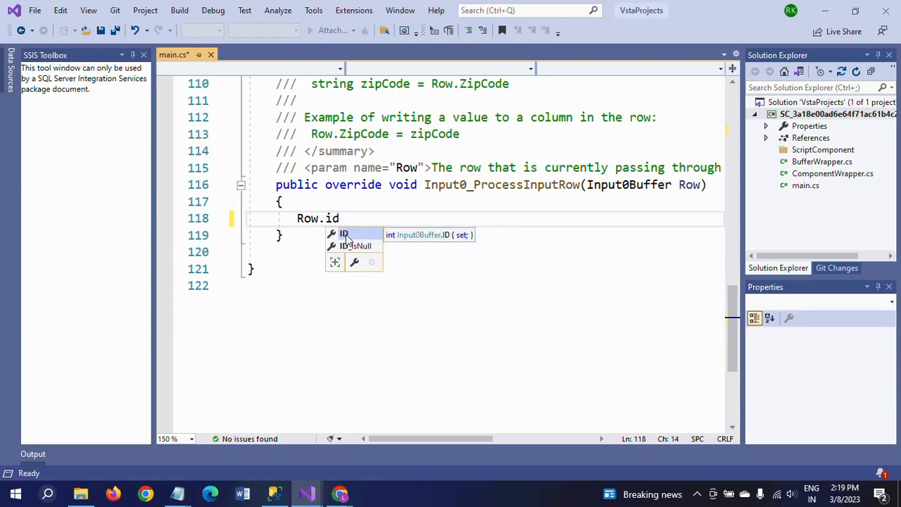
{"action": "double_click", "coordinate": [346, 236]}
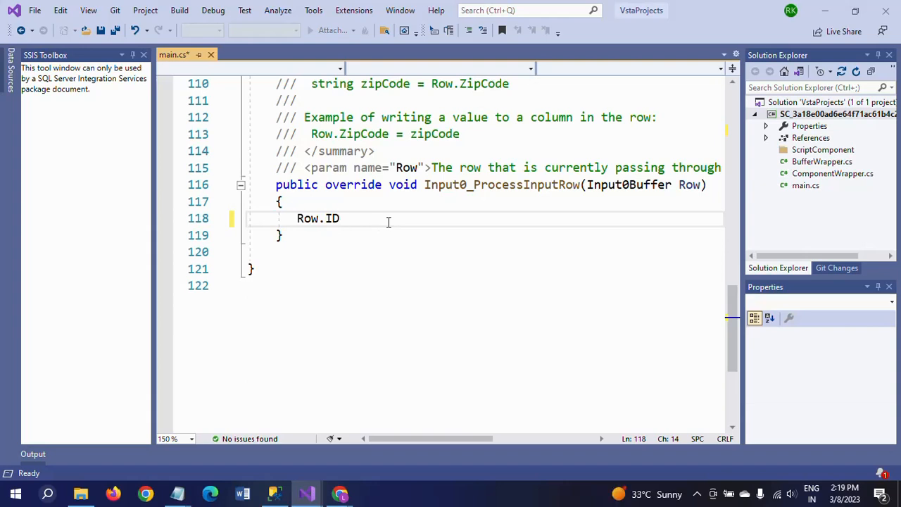
{"action": "type", "text": "= r"}
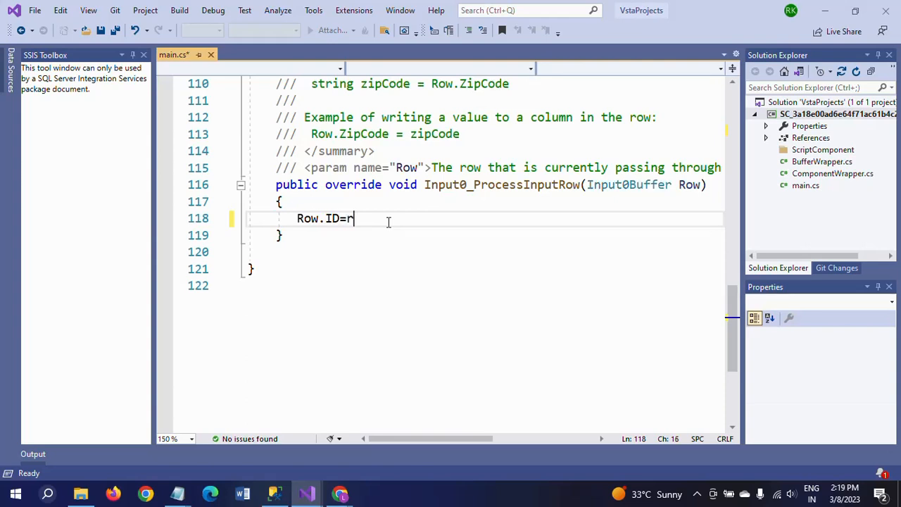
{"action": "type", "text": "ow;"}
{"action": "key", "text": "Return"}
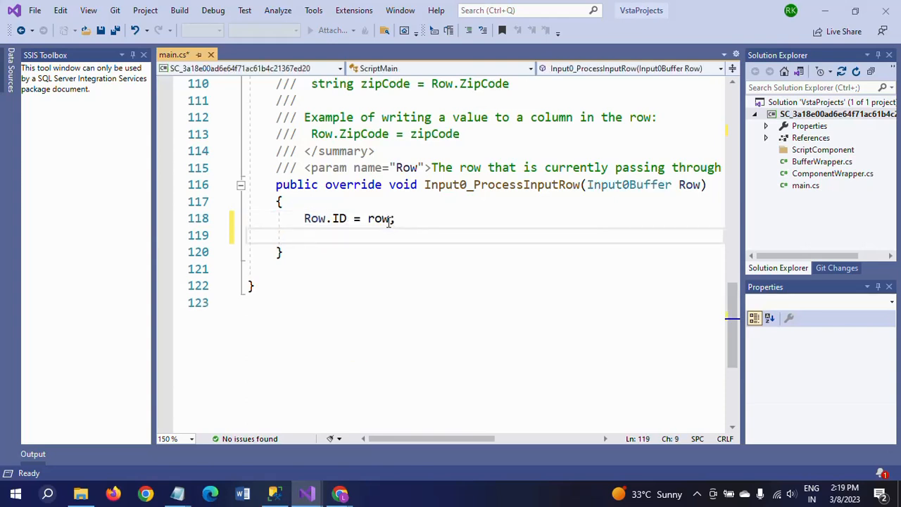
{"action": "type", "text": "row = "}
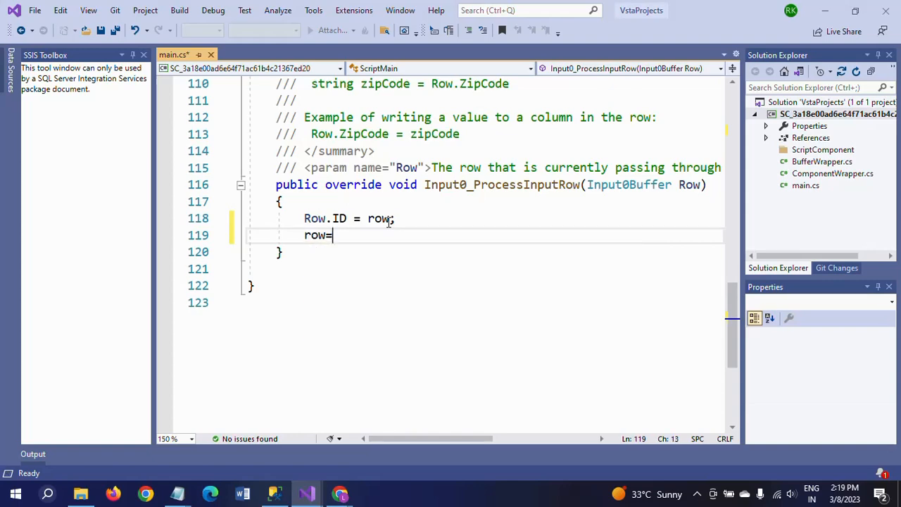
{"action": "type", "text": "row "}
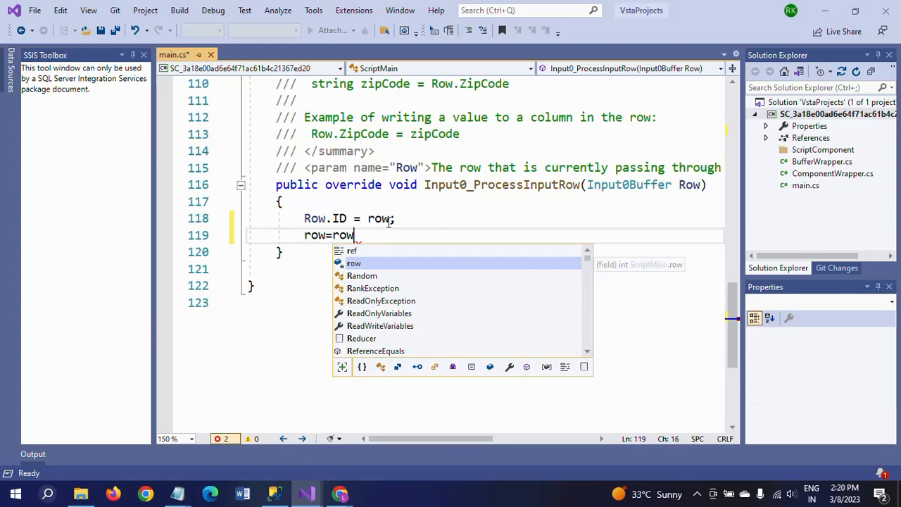
{"action": "type", "text": "+ 1"}
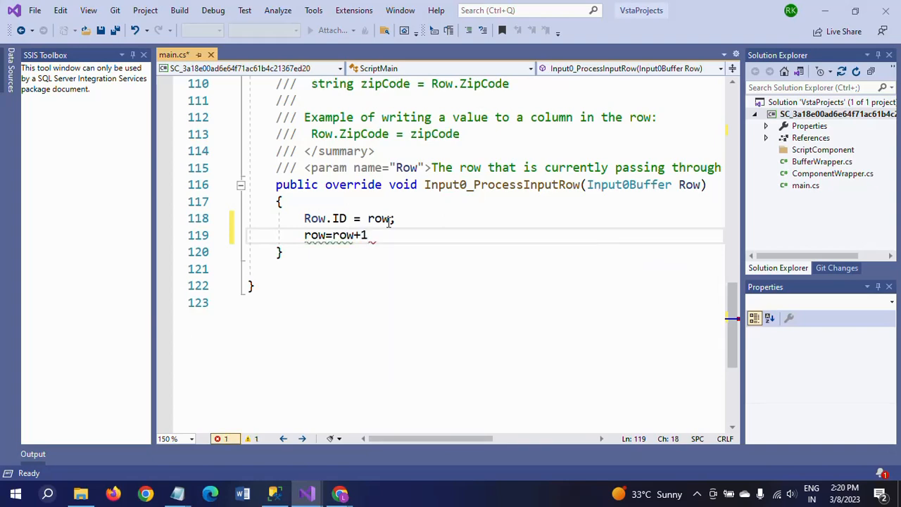
{"action": "type", "text": ";"}
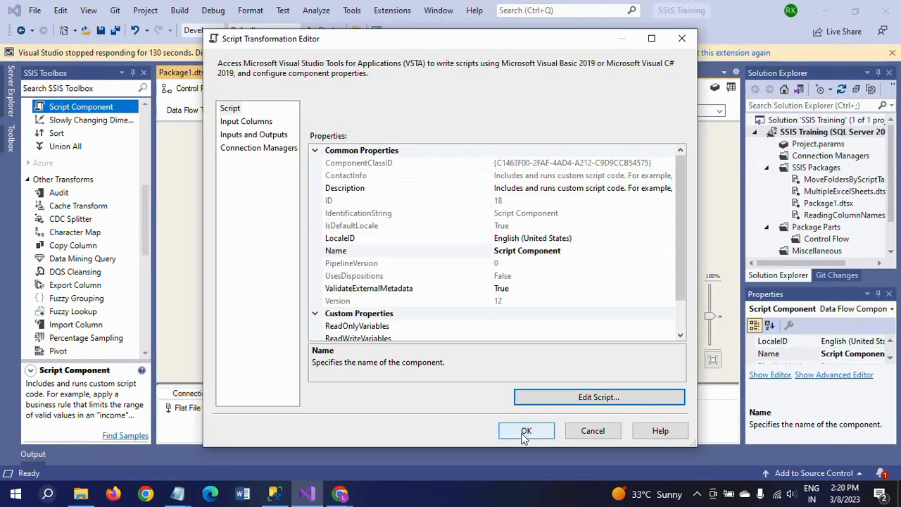
{"action": "left_click", "coordinate": [525, 435]}
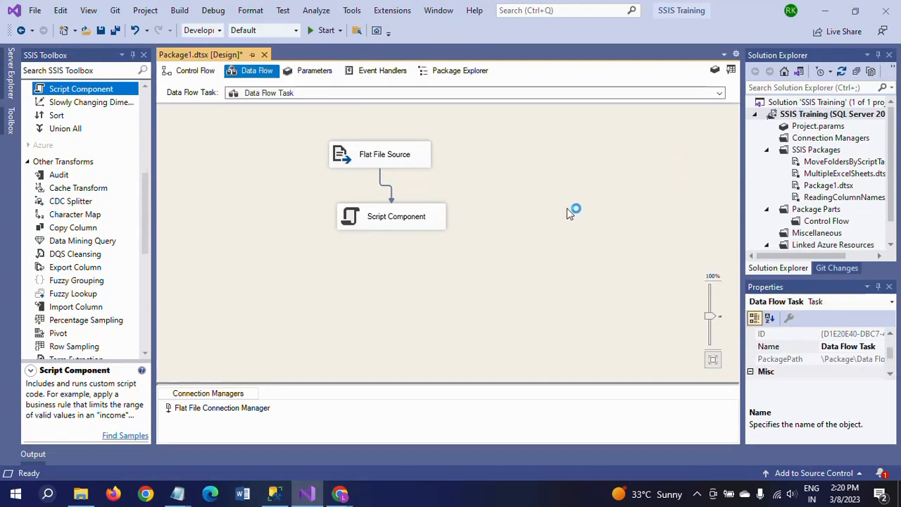
Add an OLE DB Destination to the data flow beneath the Script Component
{"action": "left_click", "coordinate": [146, 335]}
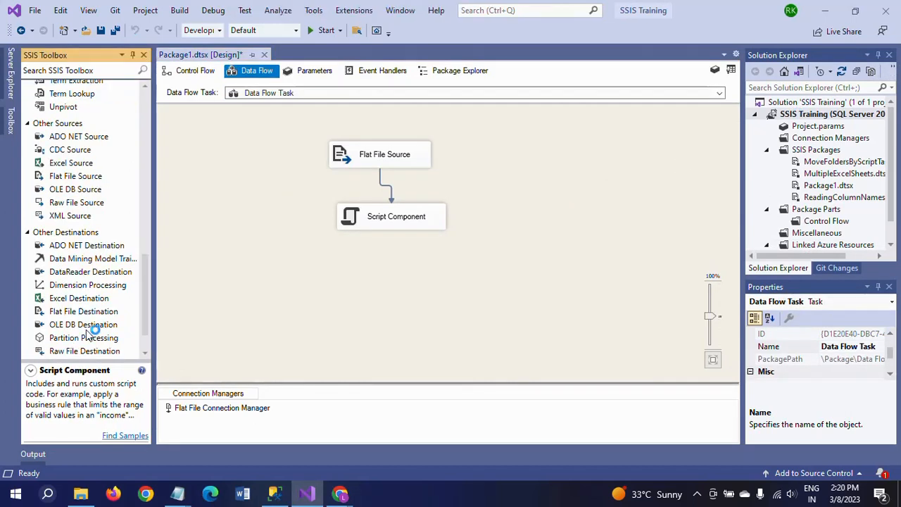
{"action": "left_click_drag", "start_coordinate": [90, 331], "coordinate": [362, 293]}
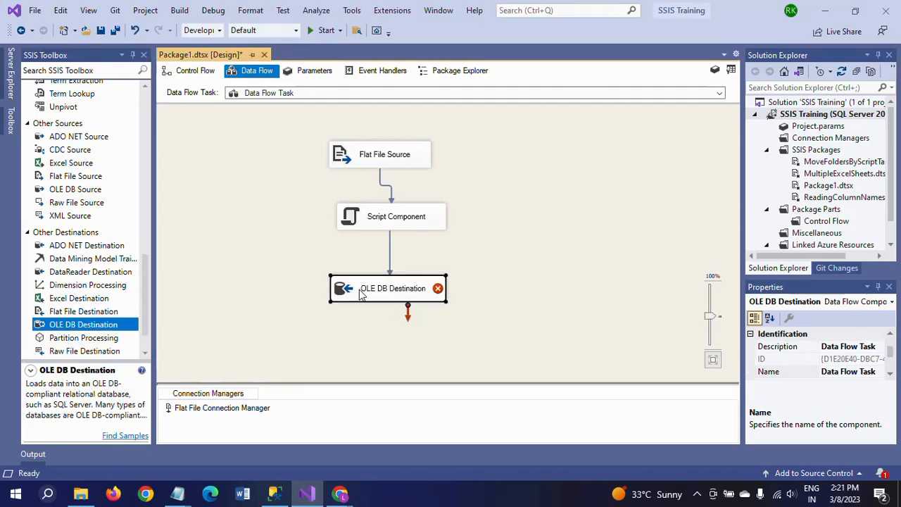
Open the OLE DB Destination editor and set its connection manager to the ADMIN.Sample data connection
{"action": "double_click", "coordinate": [360, 295]}
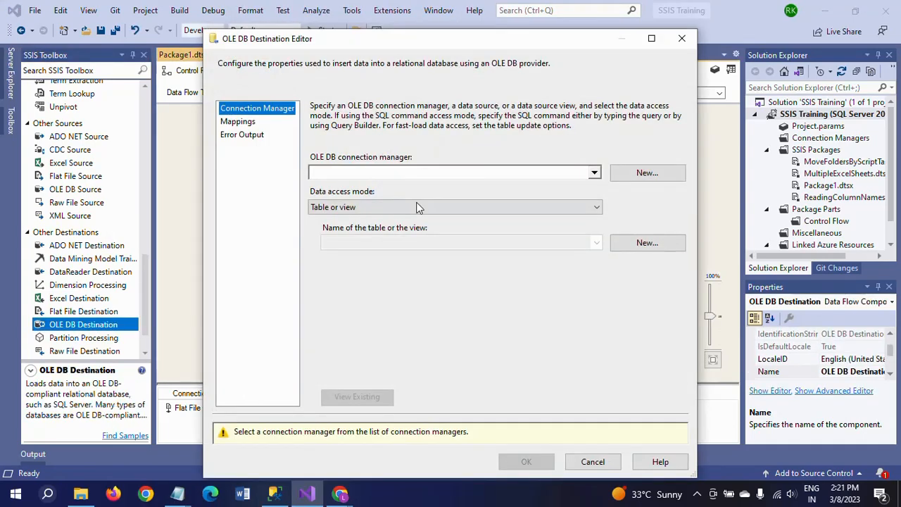
{"action": "left_click", "coordinate": [642, 174]}
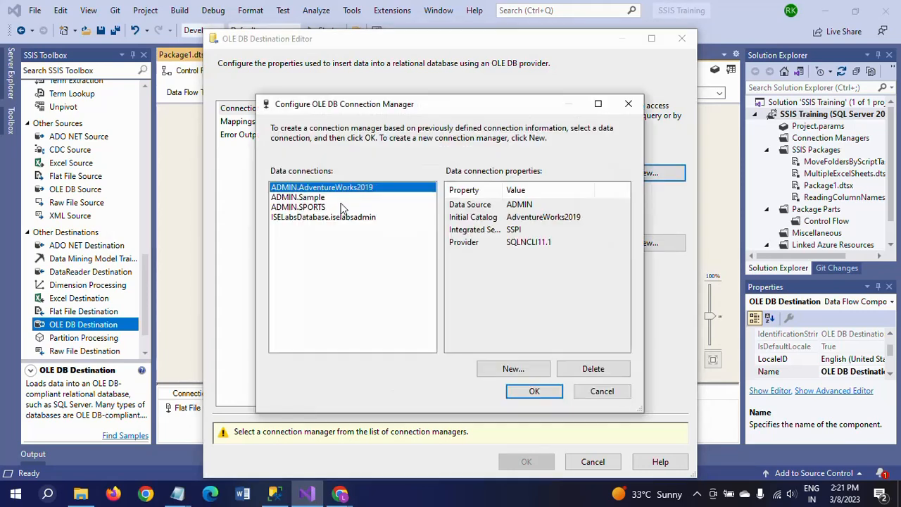
{"action": "left_click", "coordinate": [310, 198]}
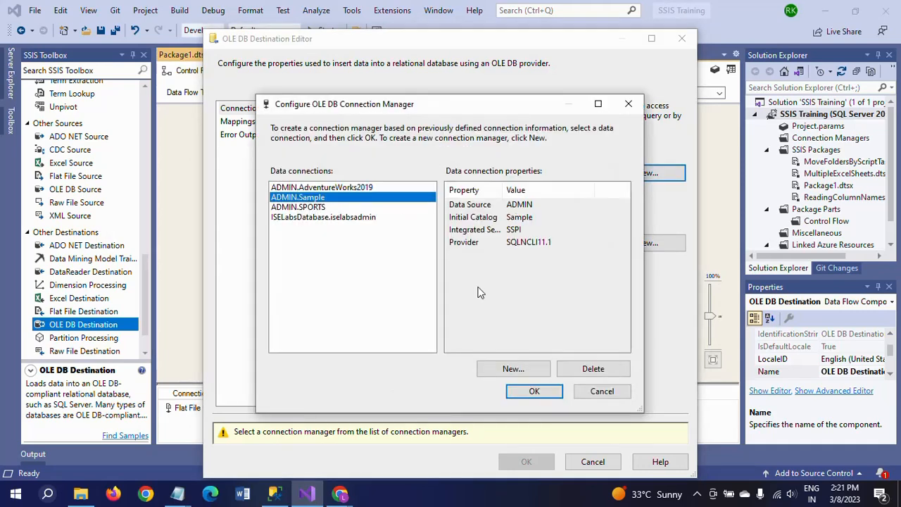
{"action": "left_click", "coordinate": [533, 391]}
Choose [dbo].[Student_tbl] as the destination table, review the column mappings and confirm the editor
{"action": "left_click", "coordinate": [595, 242]}
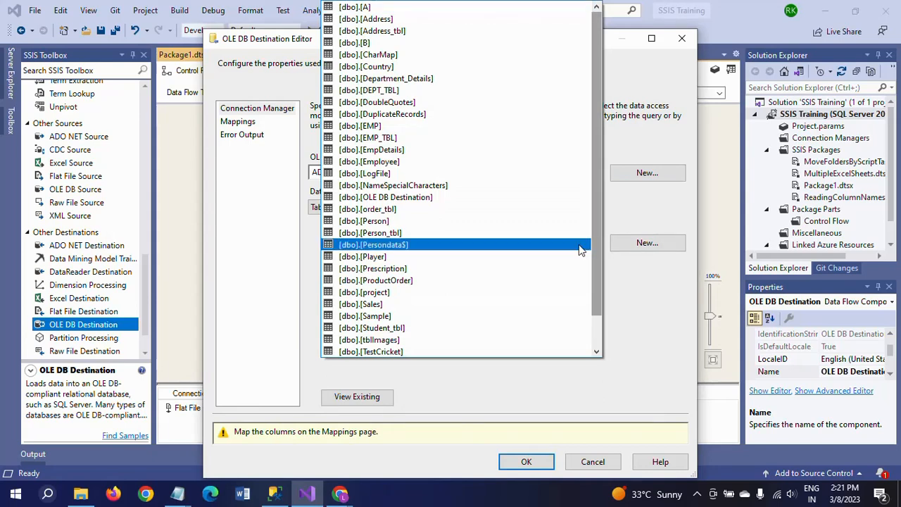
{"action": "left_click", "coordinate": [432, 328]}
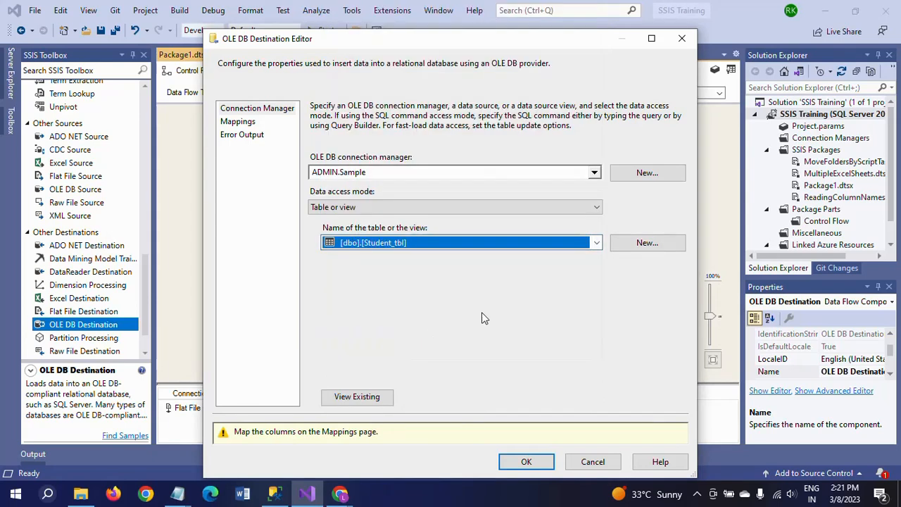
{"action": "left_click", "coordinate": [240, 121]}
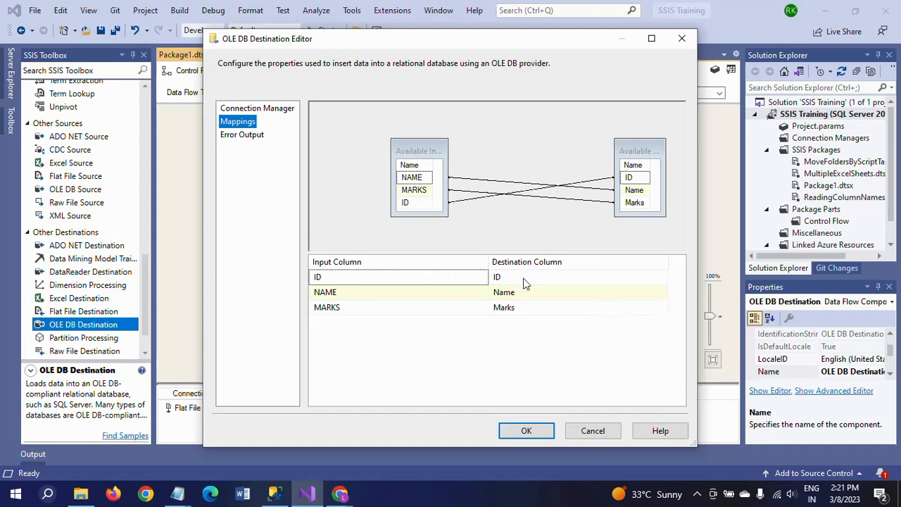
{"action": "left_click", "coordinate": [537, 430]}
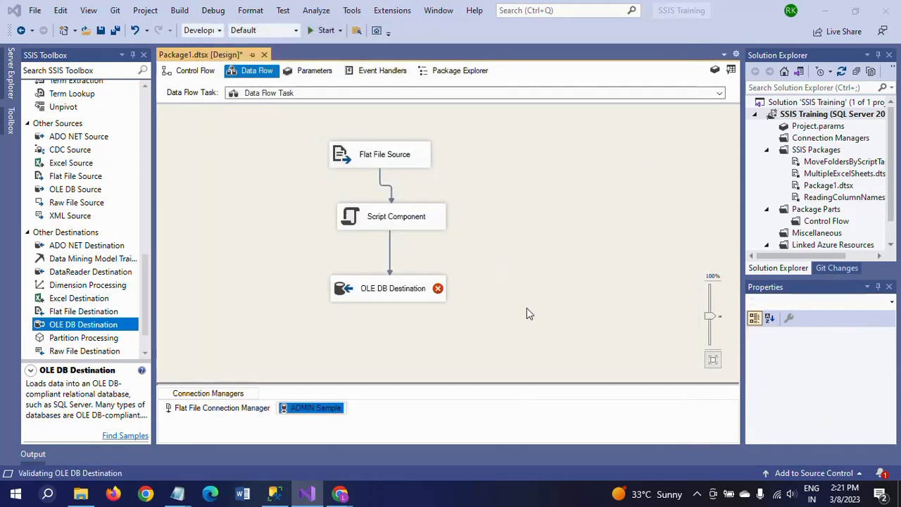
Nudge the Flat File Source slightly, then view Student_tbl's existing rows in SQL Server Management Studio and return
{"action": "left_click", "coordinate": [401, 161]}
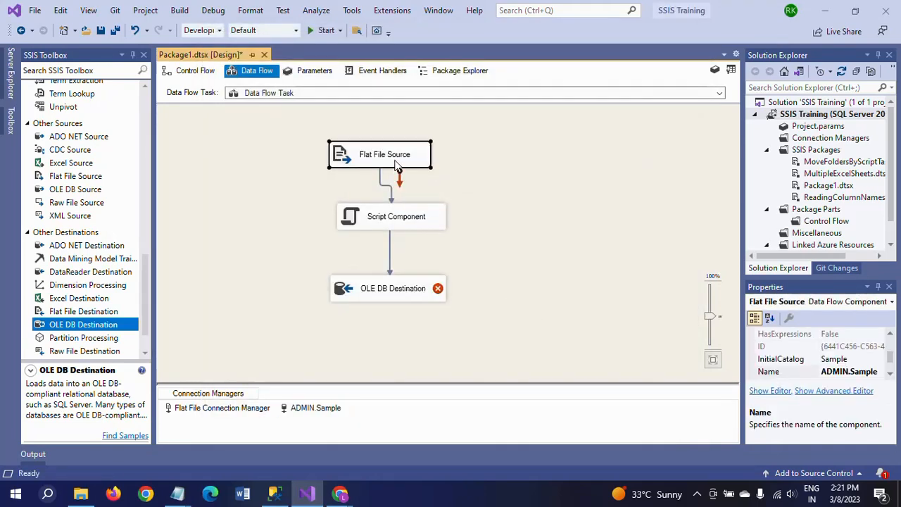
{"action": "left_click_drag", "start_coordinate": [402, 161], "coordinate": [405, 159]}
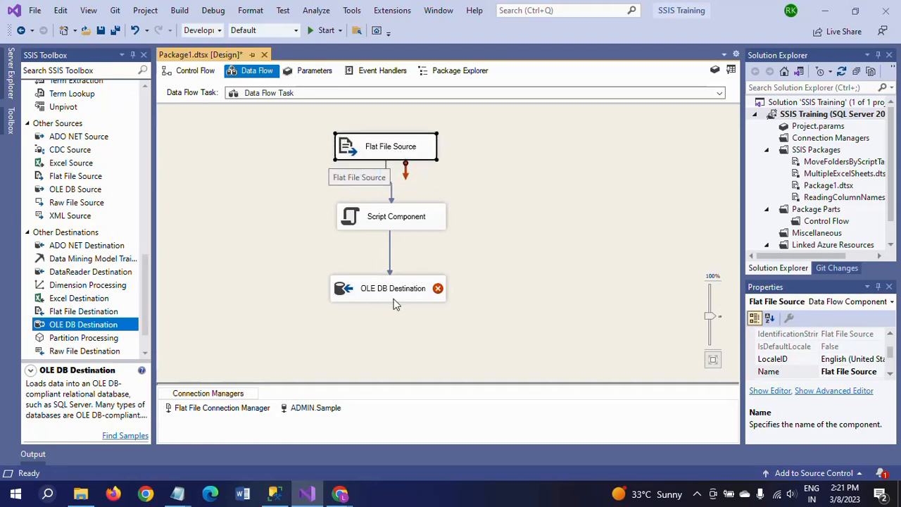
{"action": "mouse_move", "coordinate": [395, 296]}
{"action": "mouse_move", "coordinate": [276, 499]}
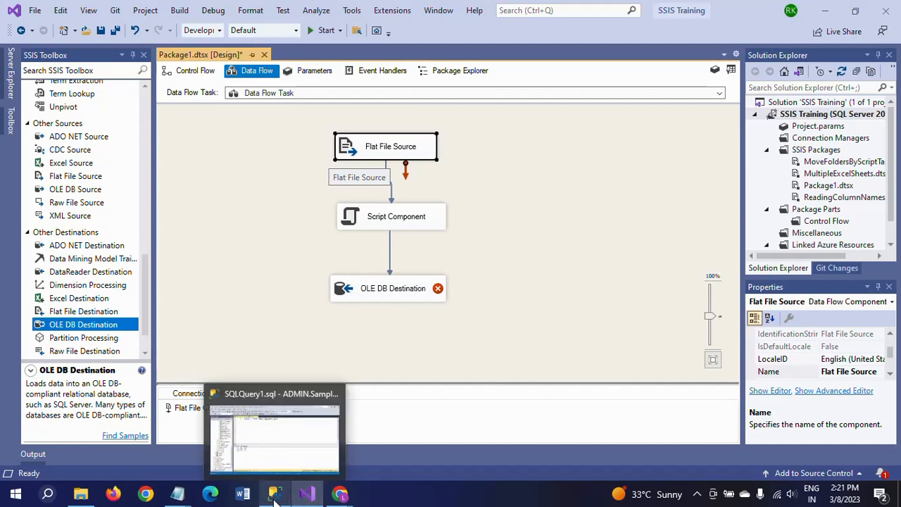
{"action": "left_click", "coordinate": [275, 433]}
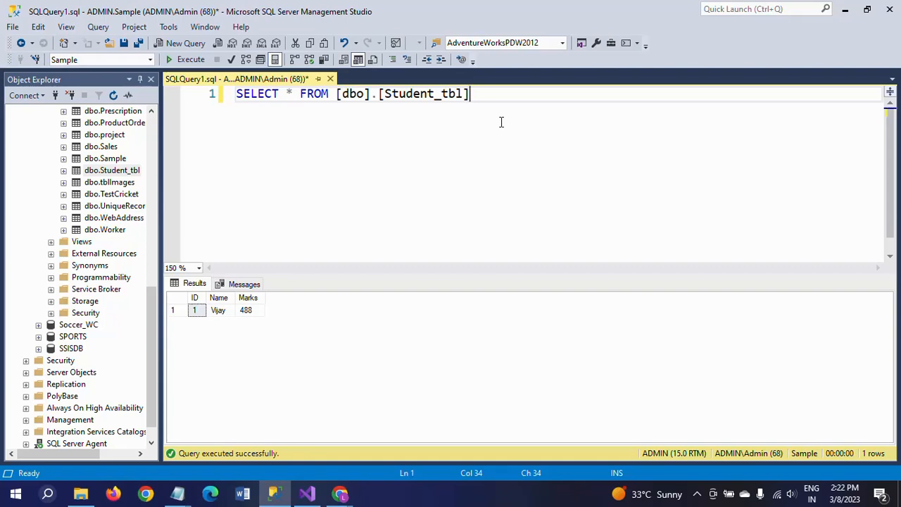
{"action": "key", "text": "alt+Tab"}
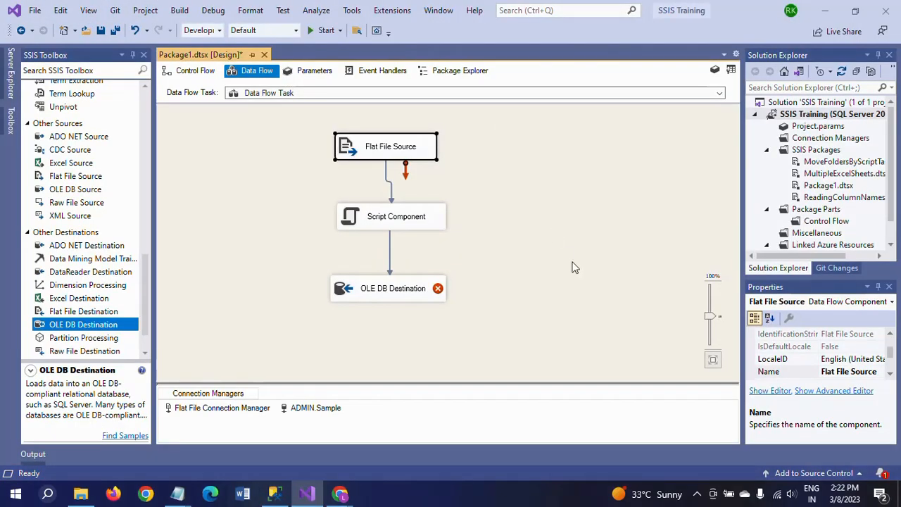
In the OLE DB Destination mappings, set the input for the ID destination column to <ignore>
{"action": "left_click", "coordinate": [410, 295]}
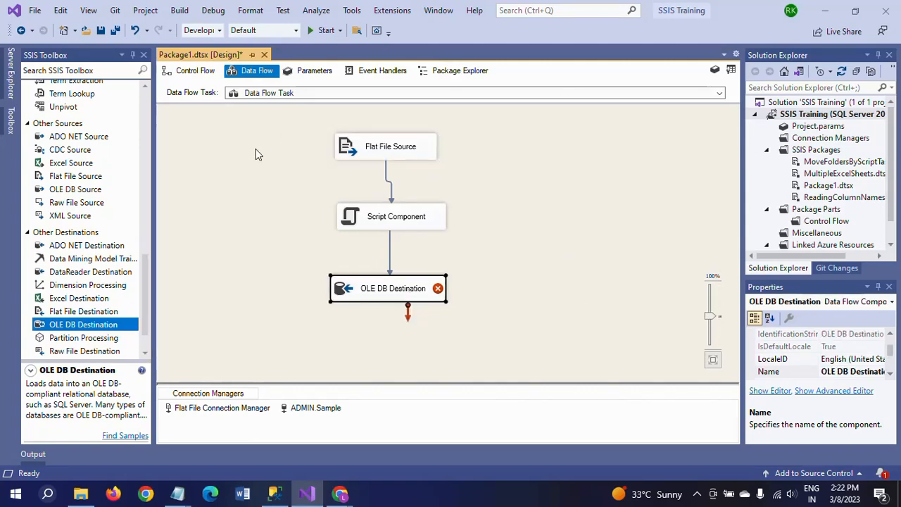
{"action": "double_click", "coordinate": [387, 288]}
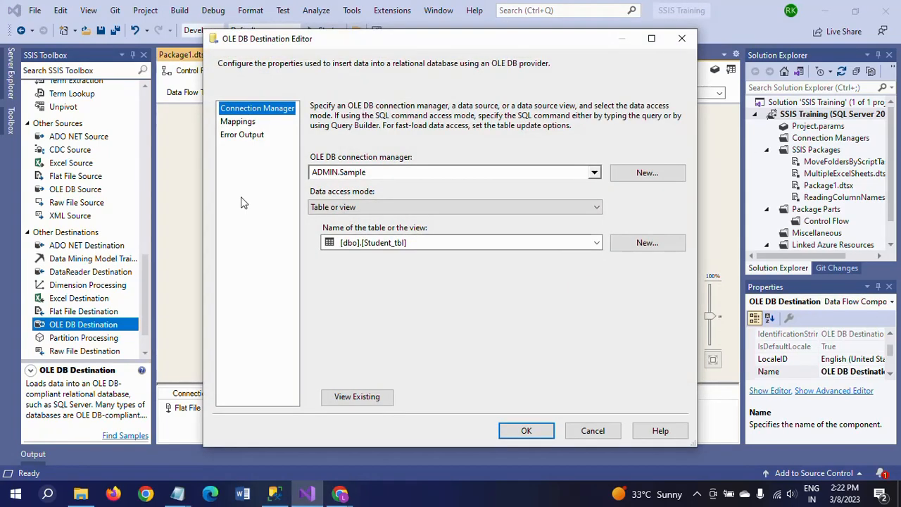
{"action": "left_click", "coordinate": [238, 122]}
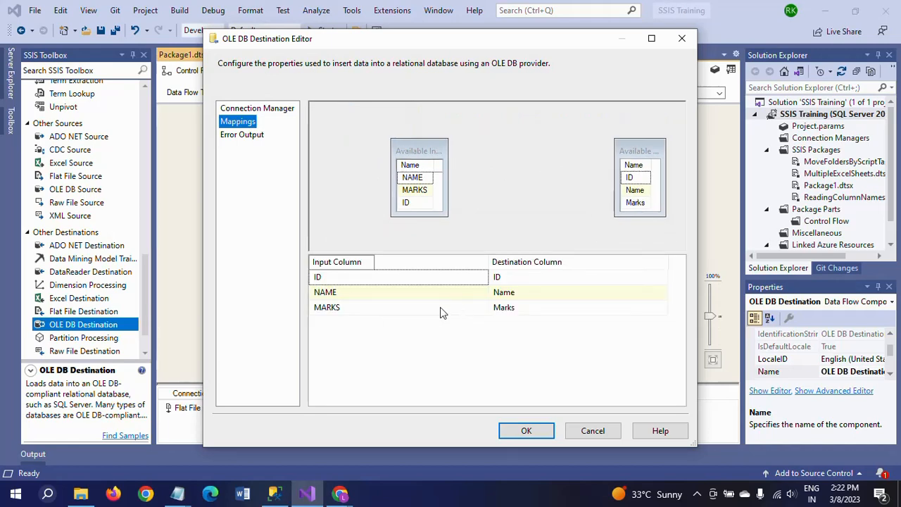
{"action": "left_click", "coordinate": [483, 279]}
{"action": "left_click", "coordinate": [482, 278]}
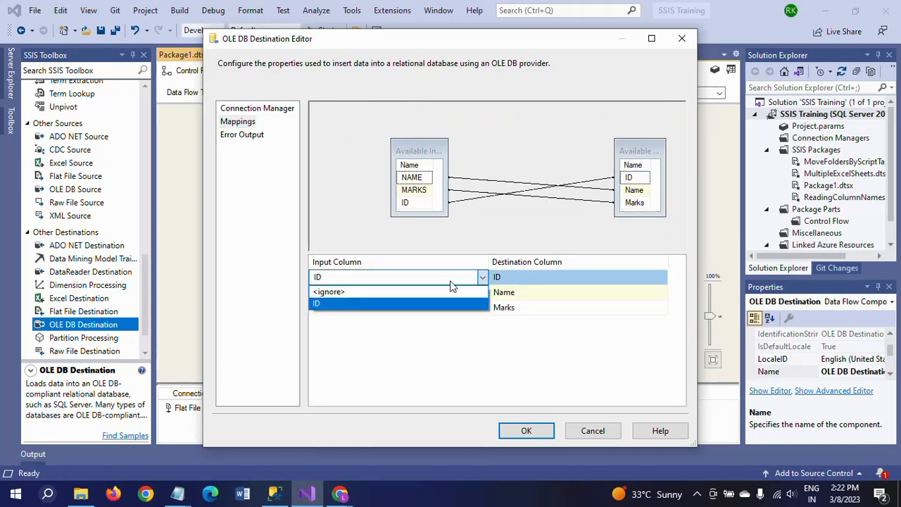
{"action": "left_click", "coordinate": [372, 293]}
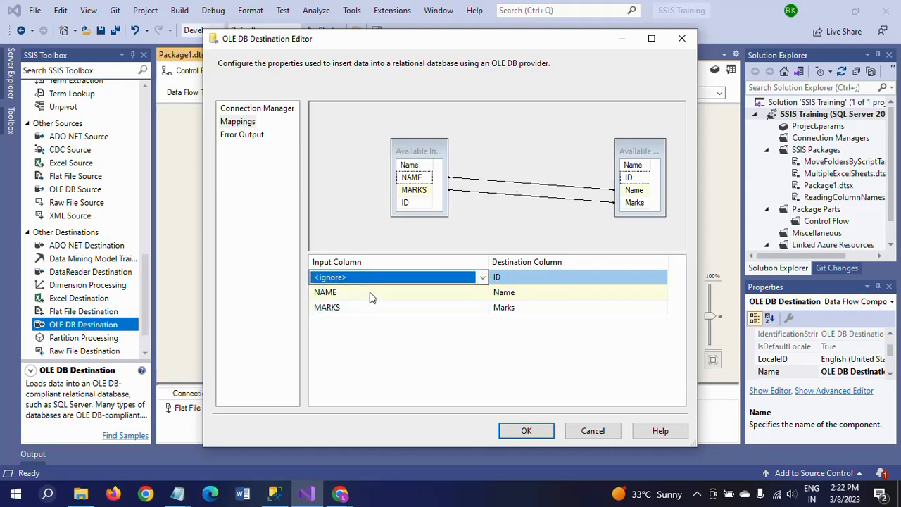
{"action": "left_click", "coordinate": [538, 427]}
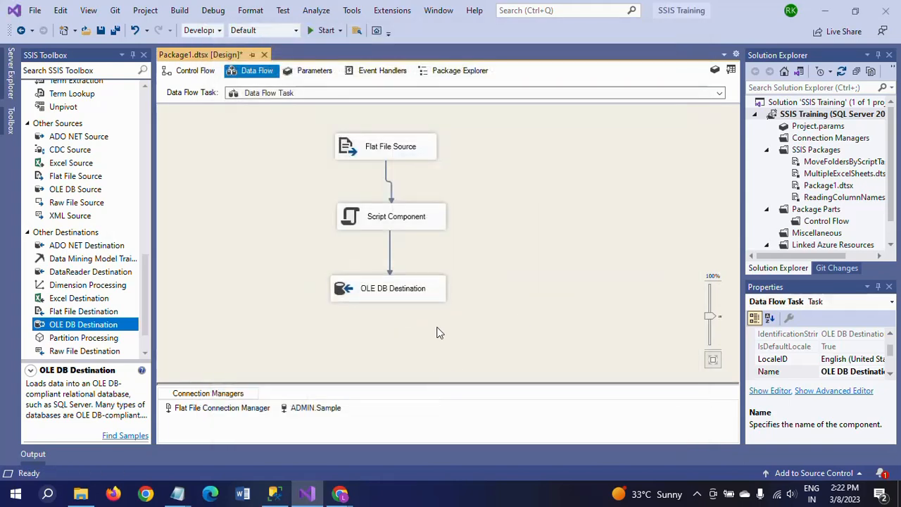
Run the package to load the data, then stop debugging once execution completes
{"action": "left_click_drag", "start_coordinate": [394, 162], "coordinate": [397, 159]}
{"action": "left_click", "coordinate": [543, 196]}
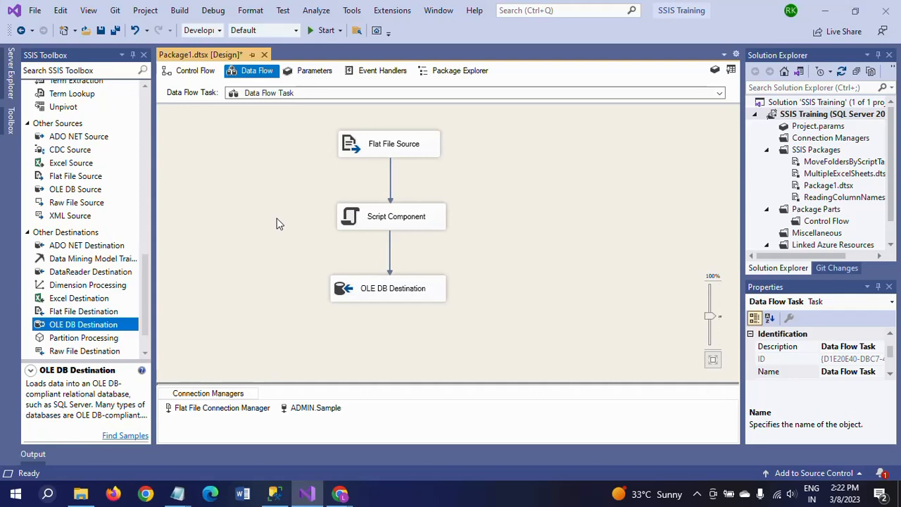
{"action": "left_click", "coordinate": [282, 493]}
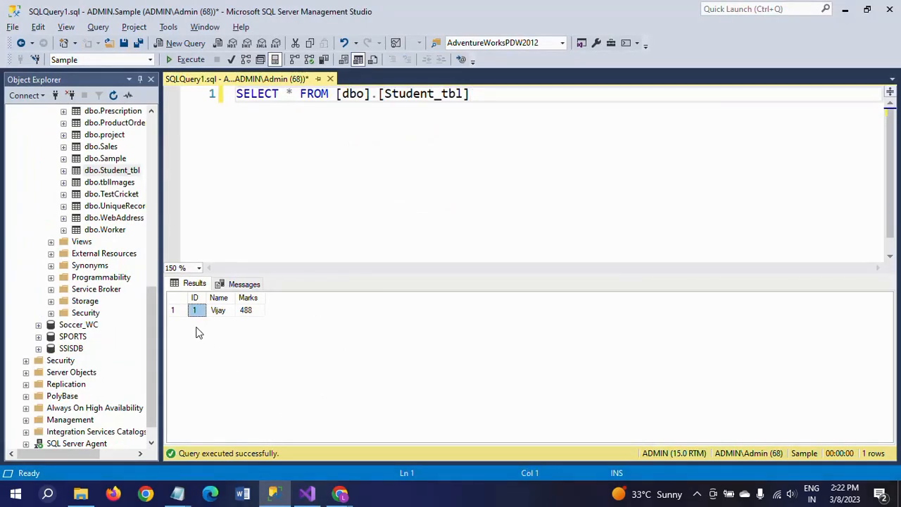
{"action": "key", "text": "alt+Tab"}
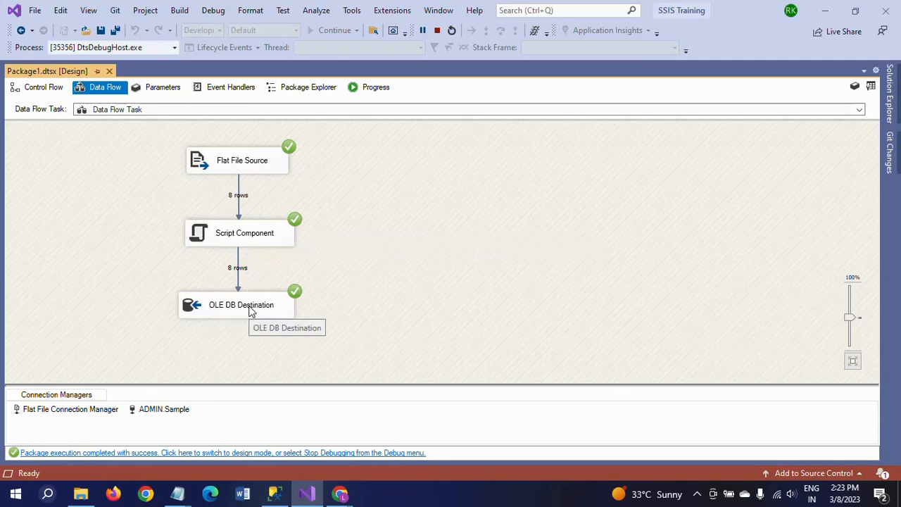
{"action": "left_click", "coordinate": [436, 31]}
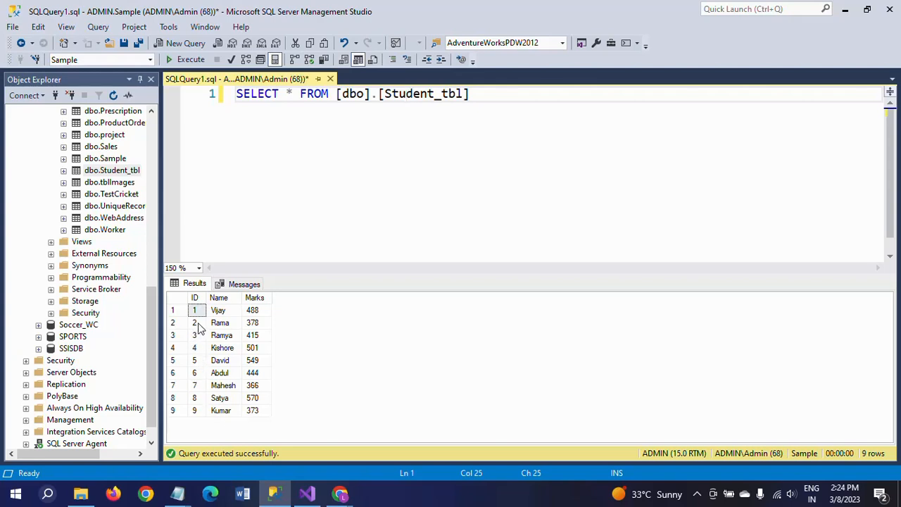
Reopen the OLE DB Destination mappings to review the ignored ID column, then close the editor
{"action": "left_click", "coordinate": [307, 494]}
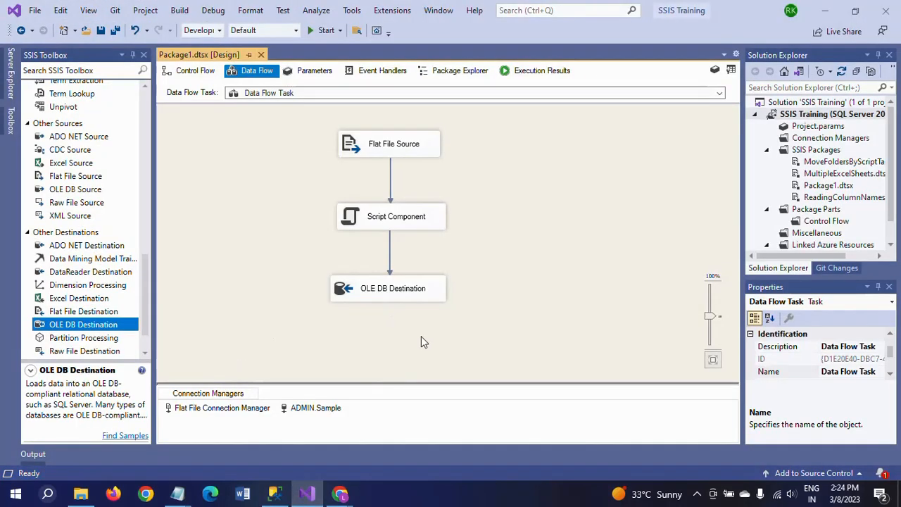
{"action": "left_click", "coordinate": [390, 292]}
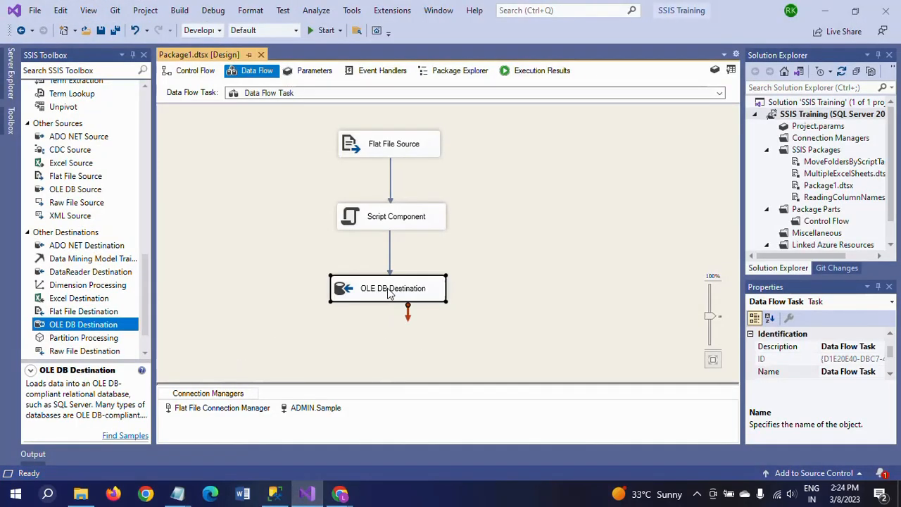
{"action": "double_click", "coordinate": [387, 292]}
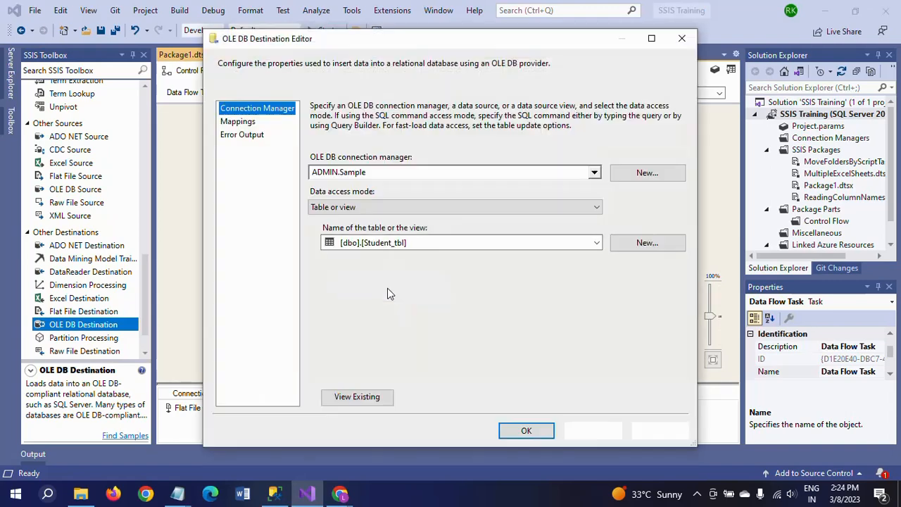
{"action": "left_click", "coordinate": [243, 124]}
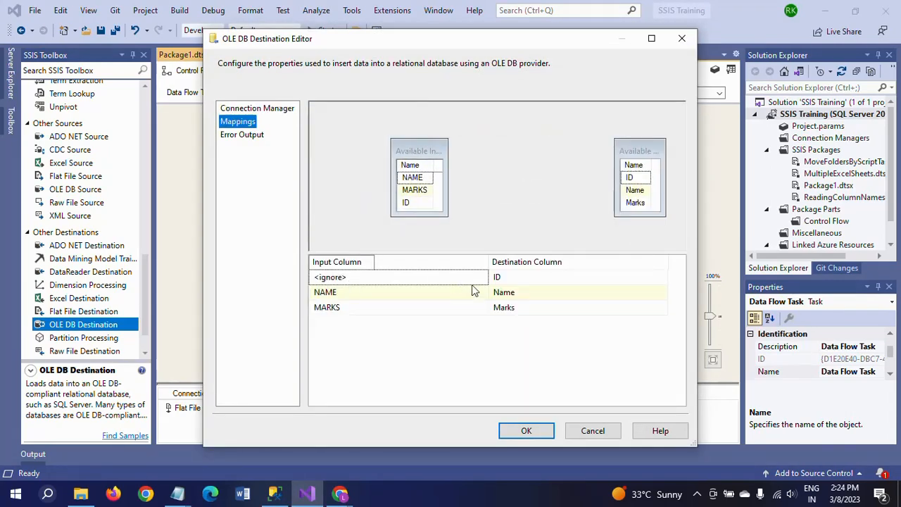
{"action": "left_click", "coordinate": [482, 278]}
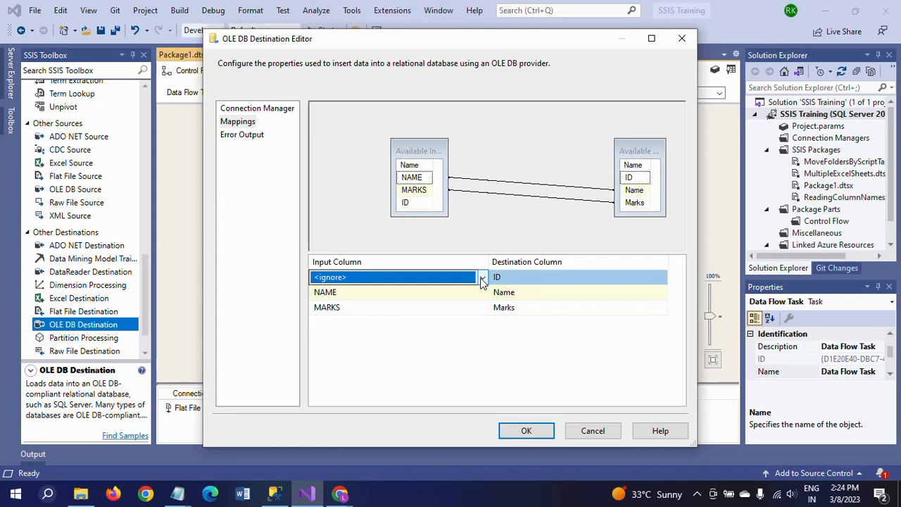
{"action": "left_click", "coordinate": [526, 430]}
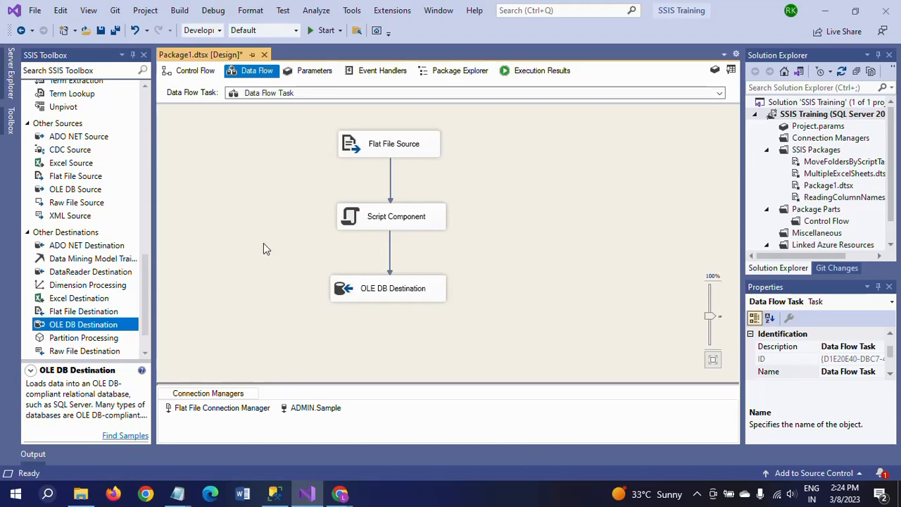
Switch to SQL Server Management Studio to view Student_tbl's rows, then return to the package's data flow
{"action": "left_click", "coordinate": [274, 494]}
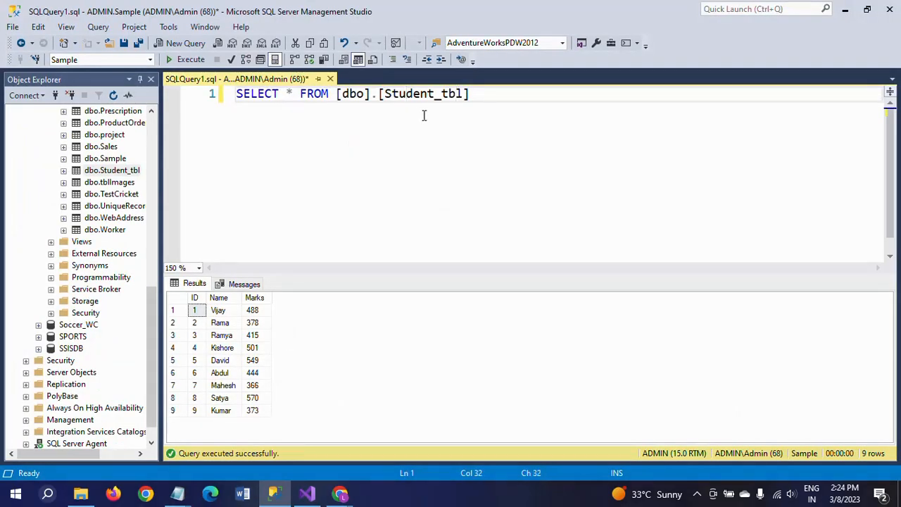
{"action": "double_click", "coordinate": [419, 93]}
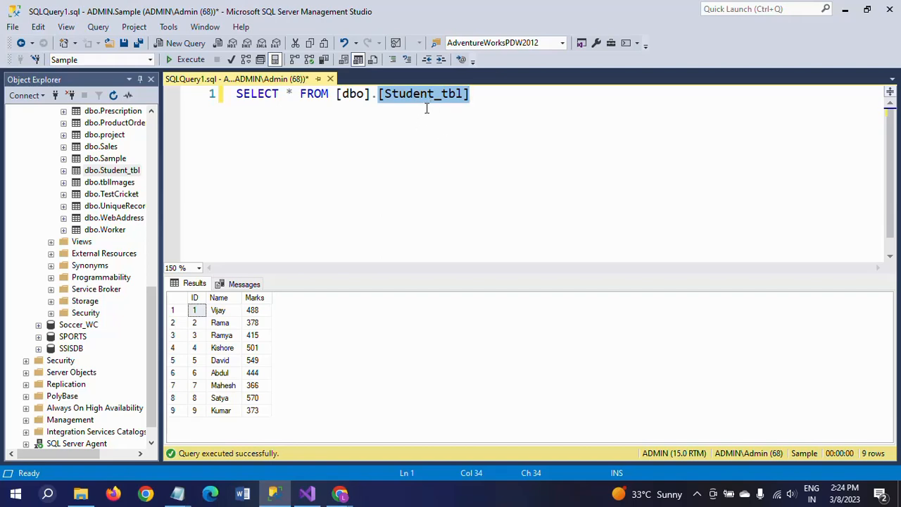
{"action": "key", "text": "alt+Tab"}
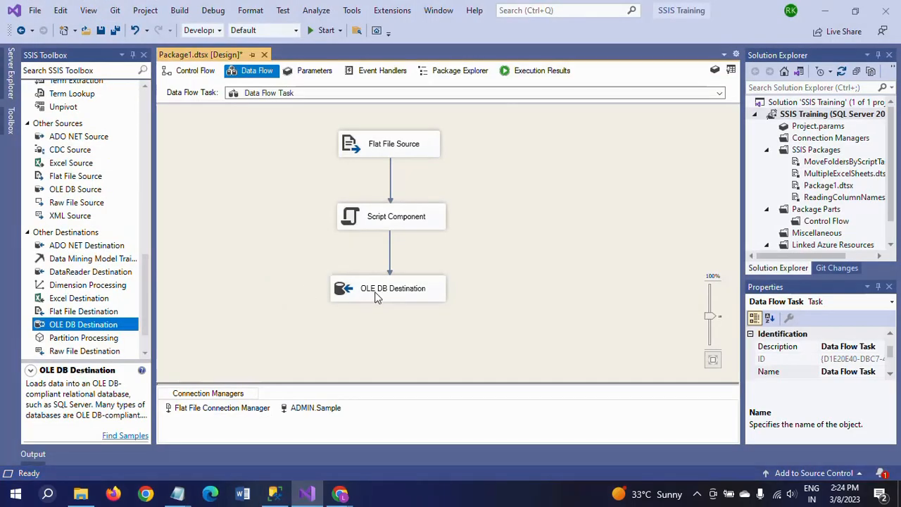
Open the OLE DB Destination editor's mappings and inspect the input options for the ID column before closing it
{"action": "double_click", "coordinate": [375, 292]}
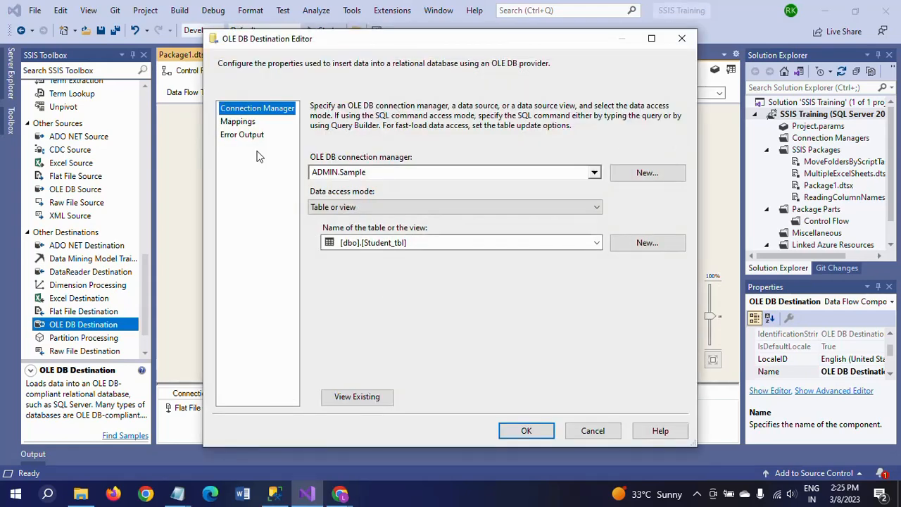
{"action": "left_click", "coordinate": [247, 122]}
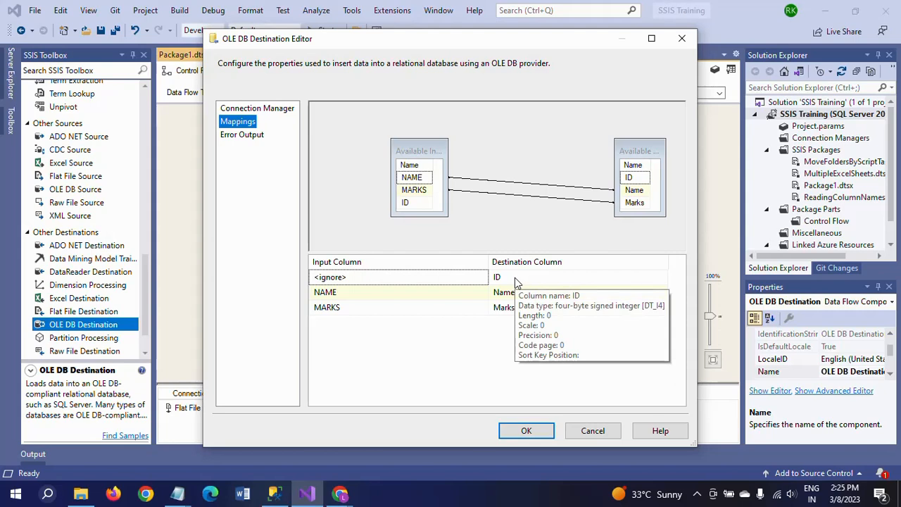
{"action": "left_click", "coordinate": [476, 280]}
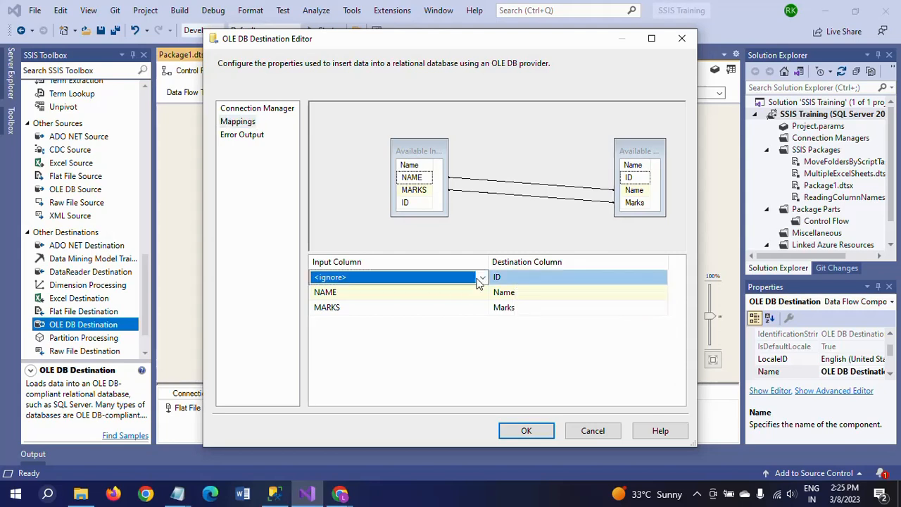
{"action": "left_click", "coordinate": [484, 279]}
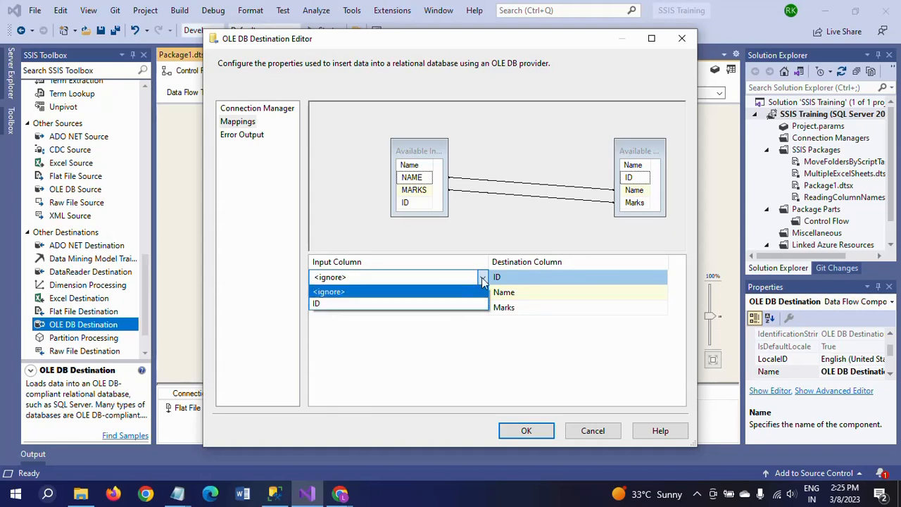
{"action": "left_click", "coordinate": [485, 279]}
{"action": "left_click", "coordinate": [483, 278]}
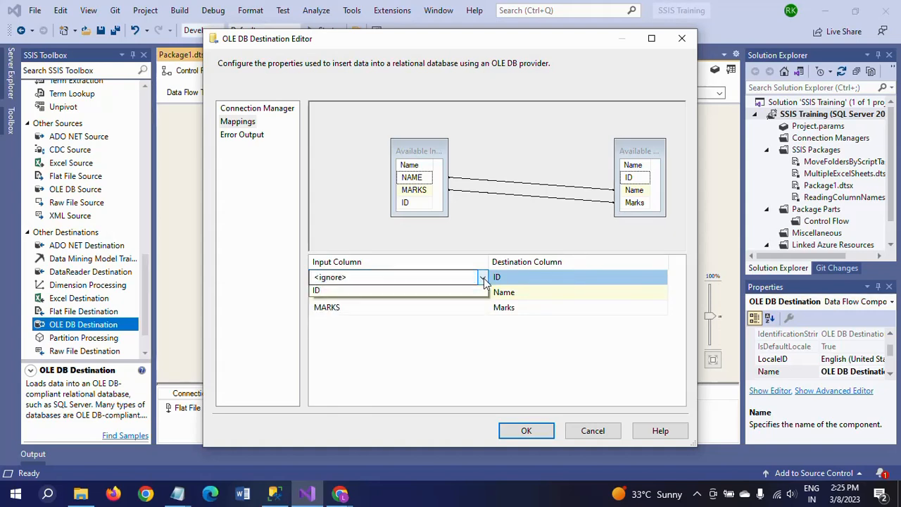
{"action": "left_click", "coordinate": [482, 279]}
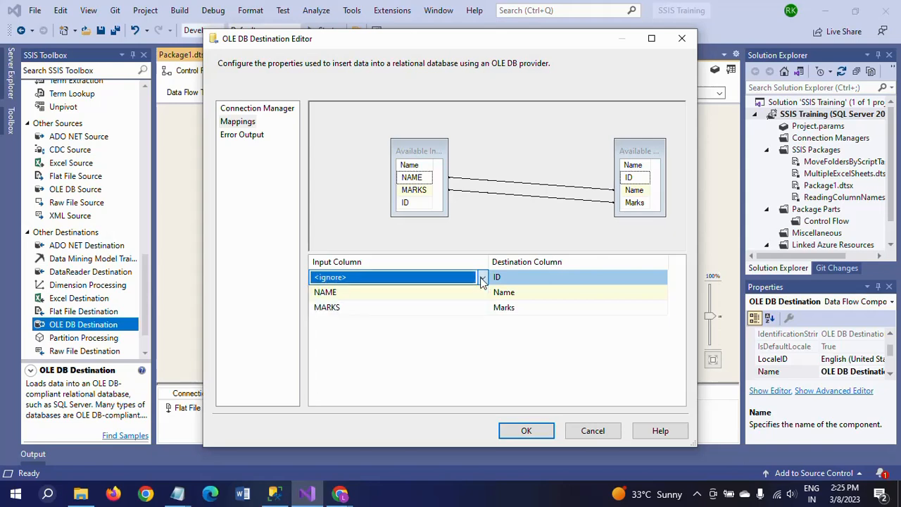
{"action": "left_click", "coordinate": [514, 433]}
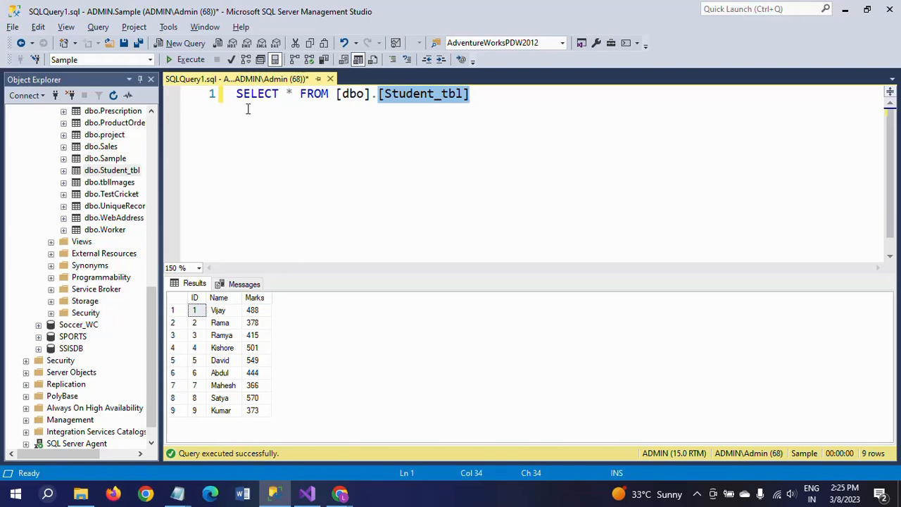
Examine the ID values in Student_tbl's query results in Management Studio
{"action": "left_click", "coordinate": [299, 133]}
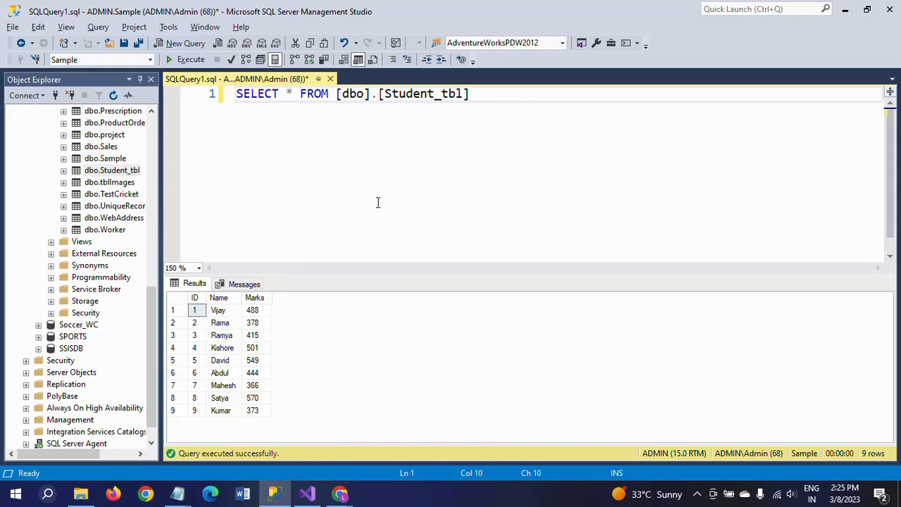
{"action": "left_click", "coordinate": [197, 325]}
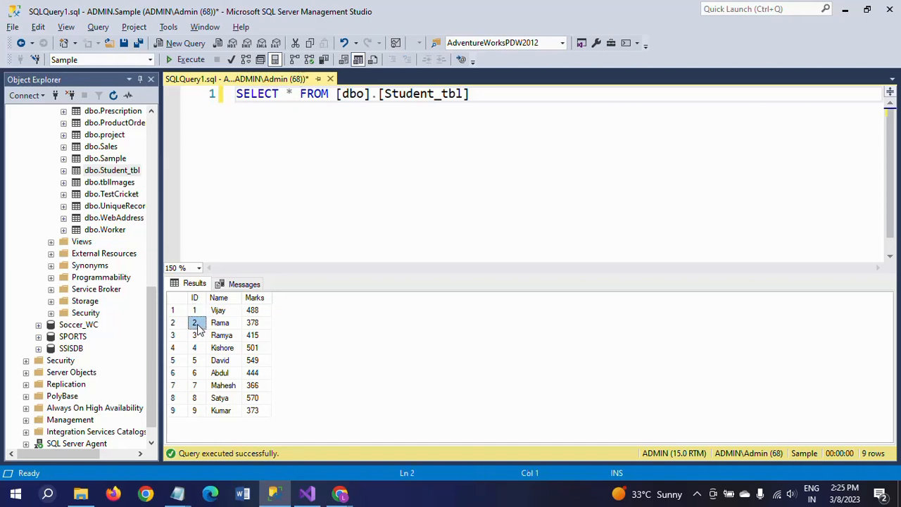
{"action": "left_click", "coordinate": [195, 337]}
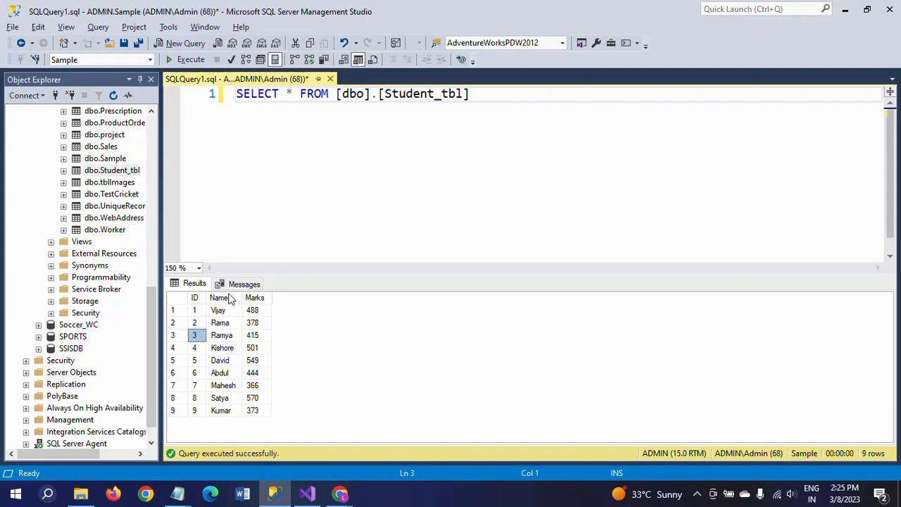
{"action": "left_click", "coordinate": [339, 193]}
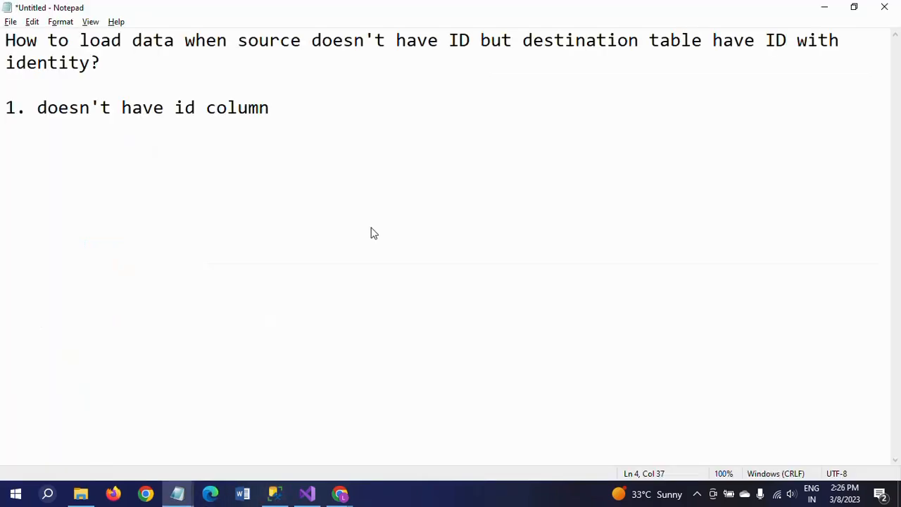